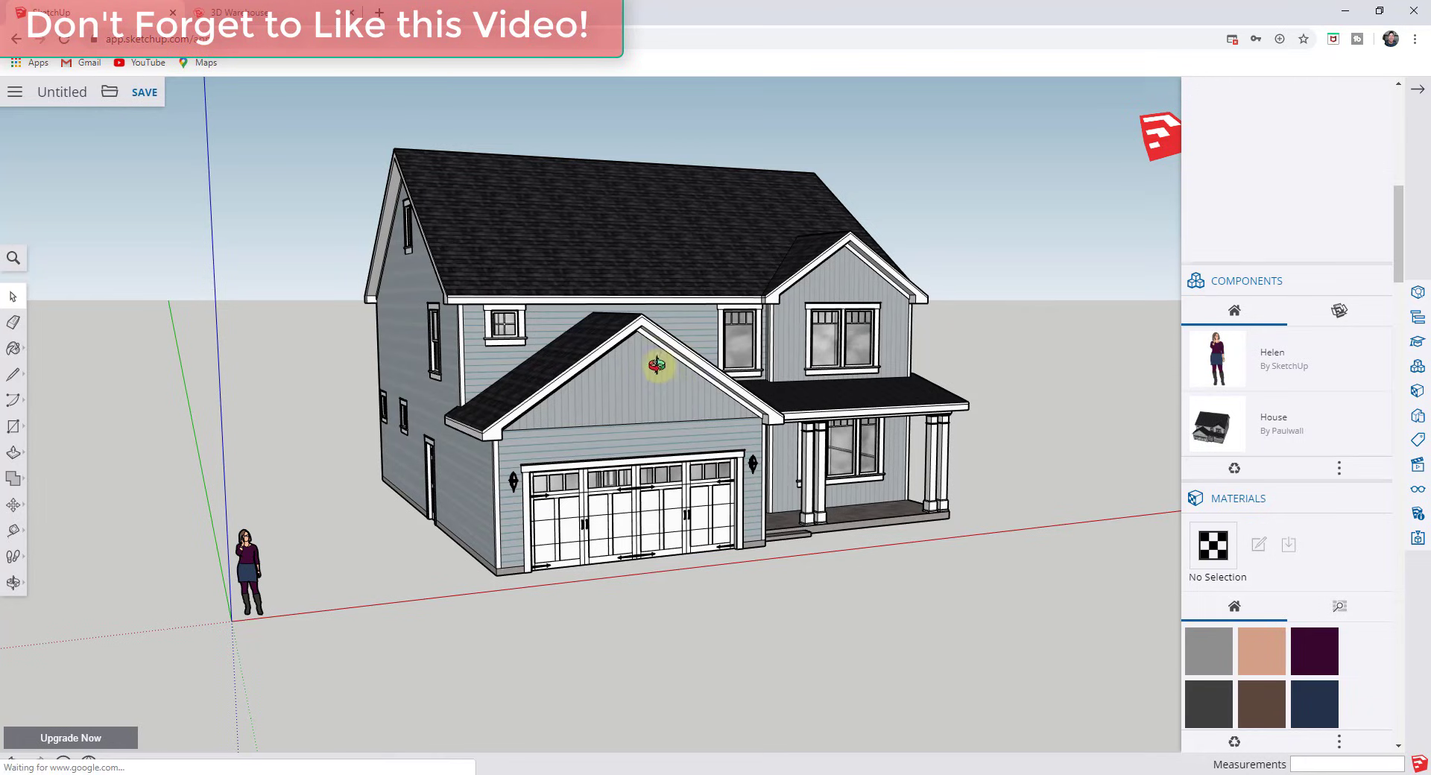
- Orbit to show more of the house's left side, then select and deselect the house
middle_click_drag(658, 359, 703, 374)
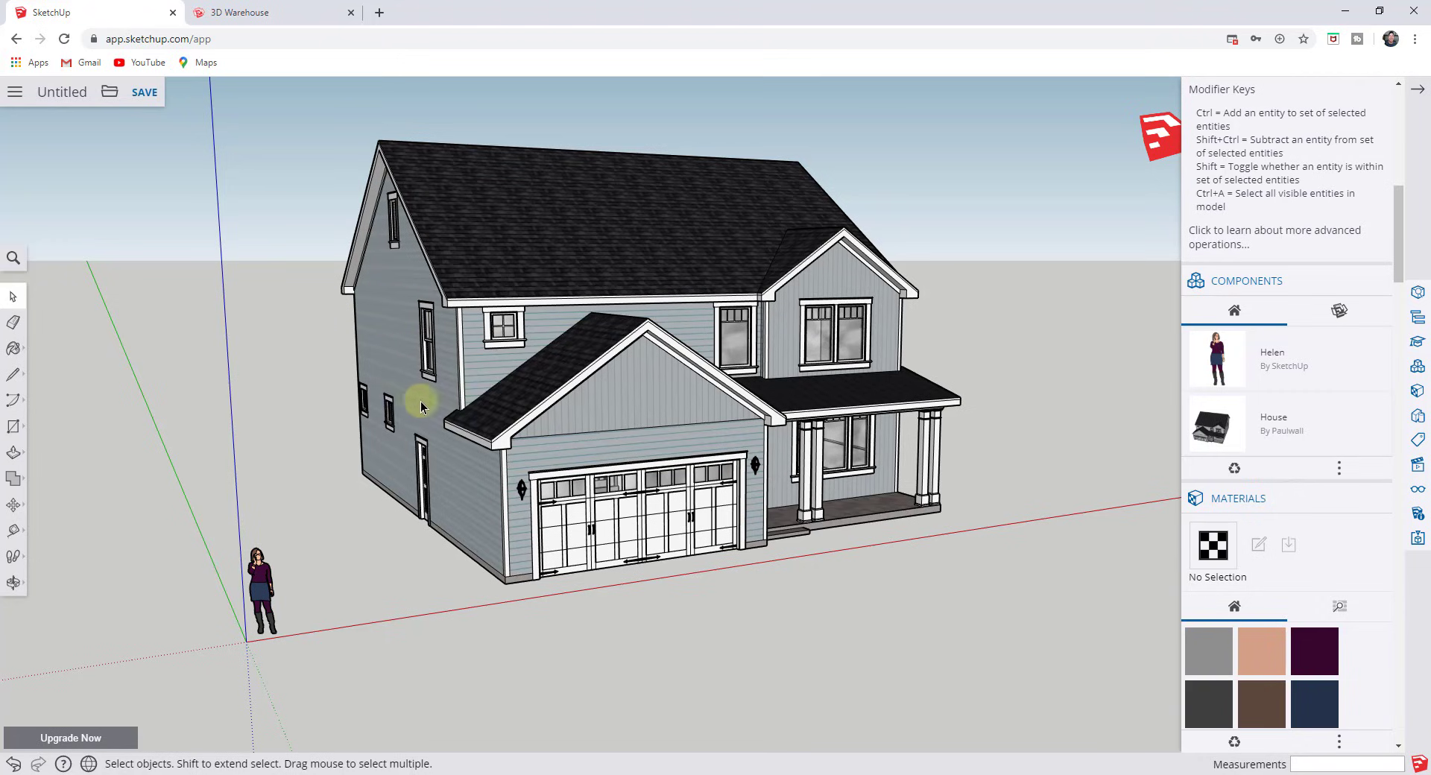
left_click(644, 405)
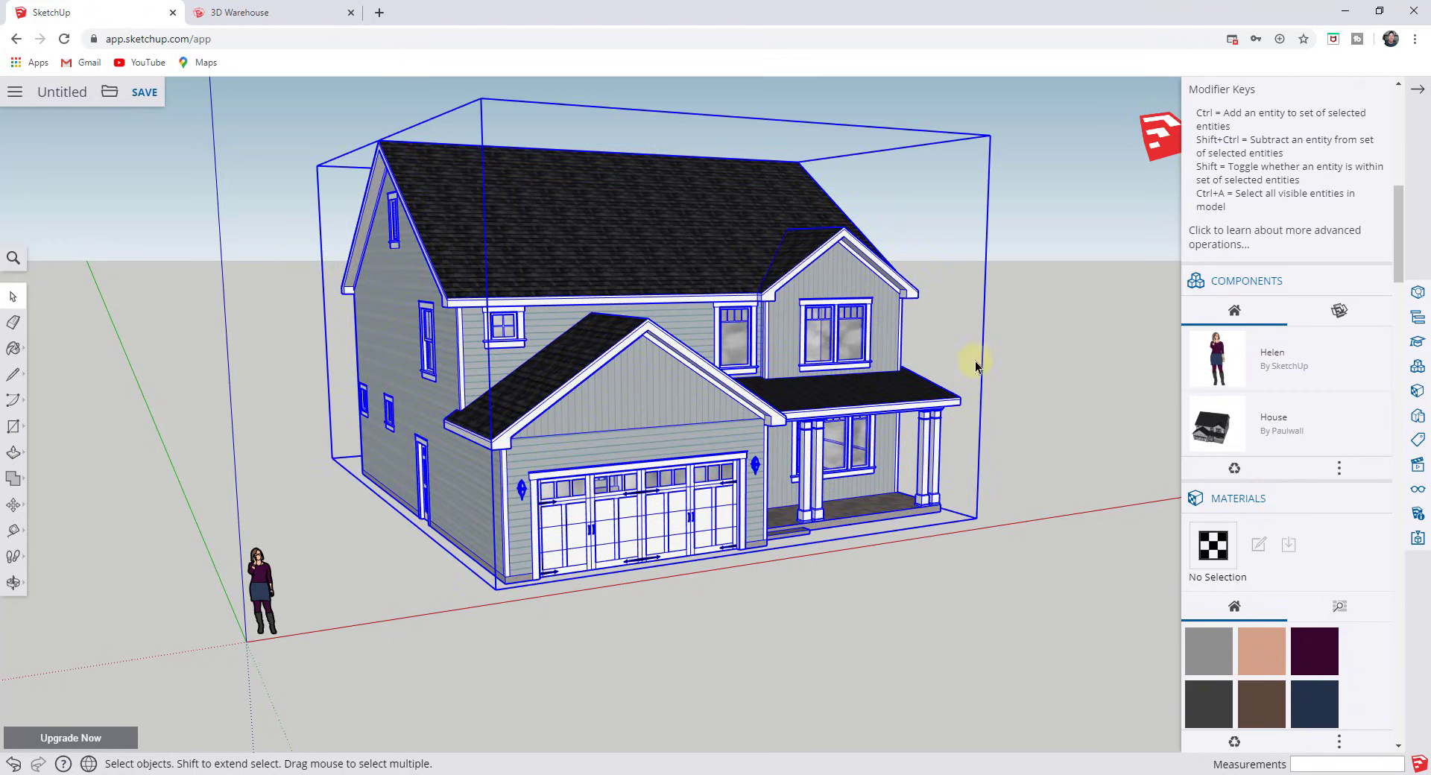
left_click(969, 319)
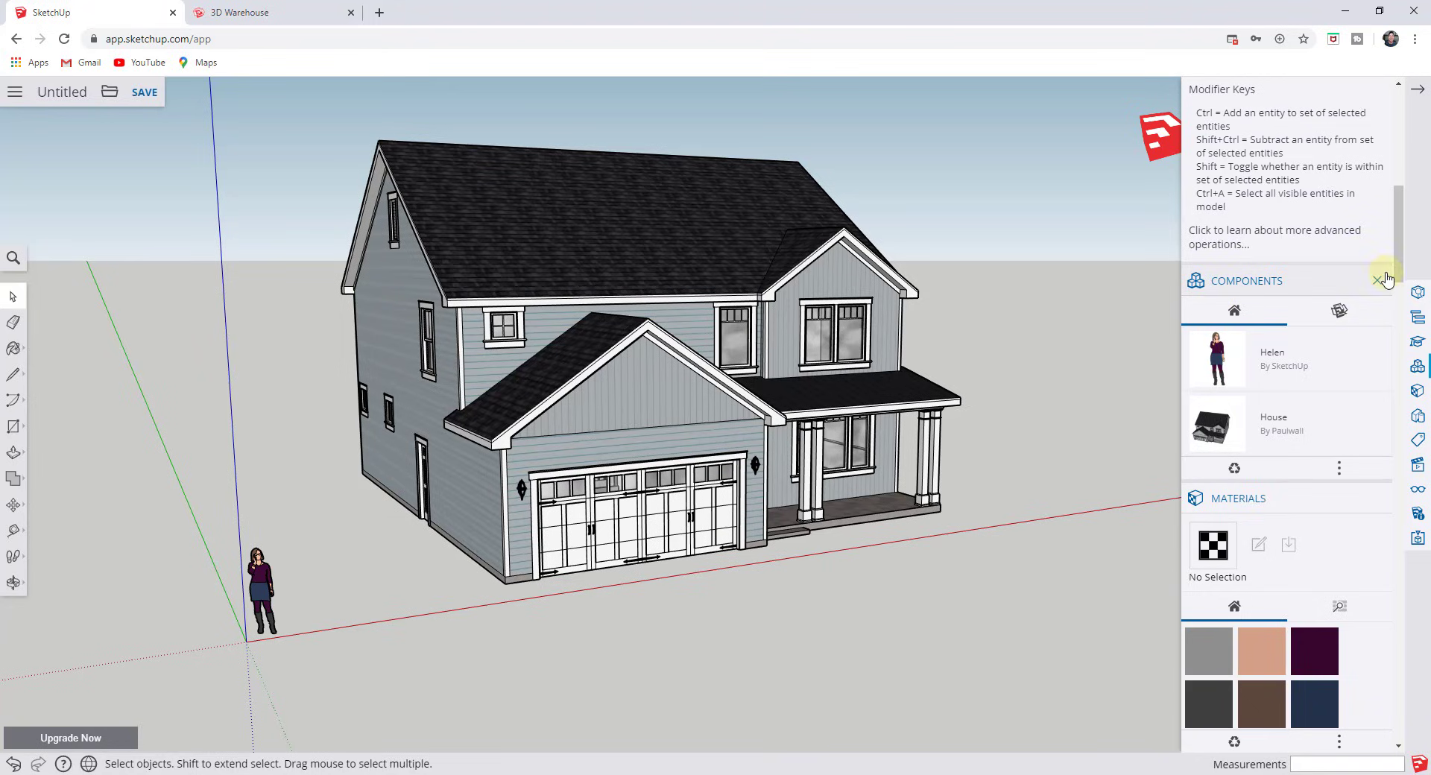
- Search 3D Warehouse components in the Components panel for 'table'
left_click(1417, 371)
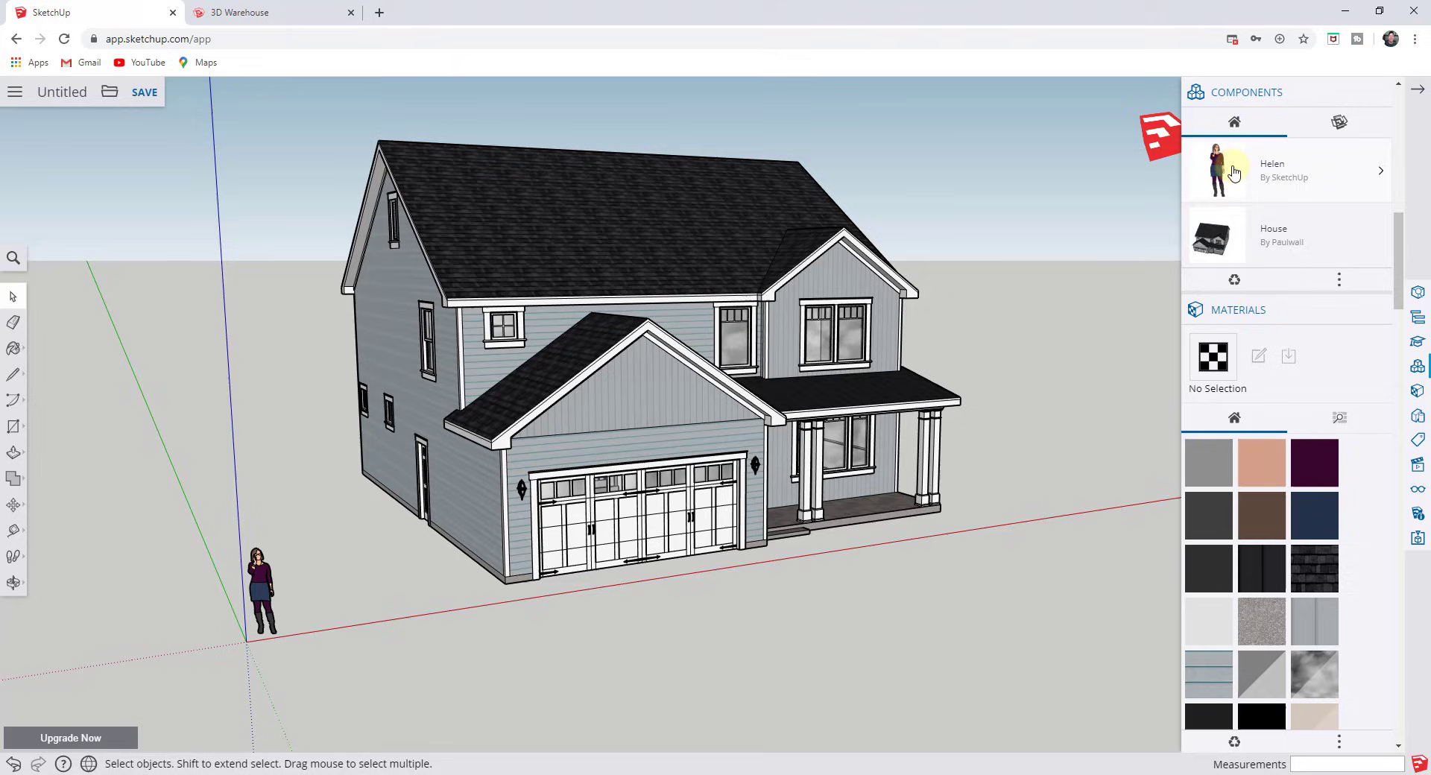
left_click(1339, 125)
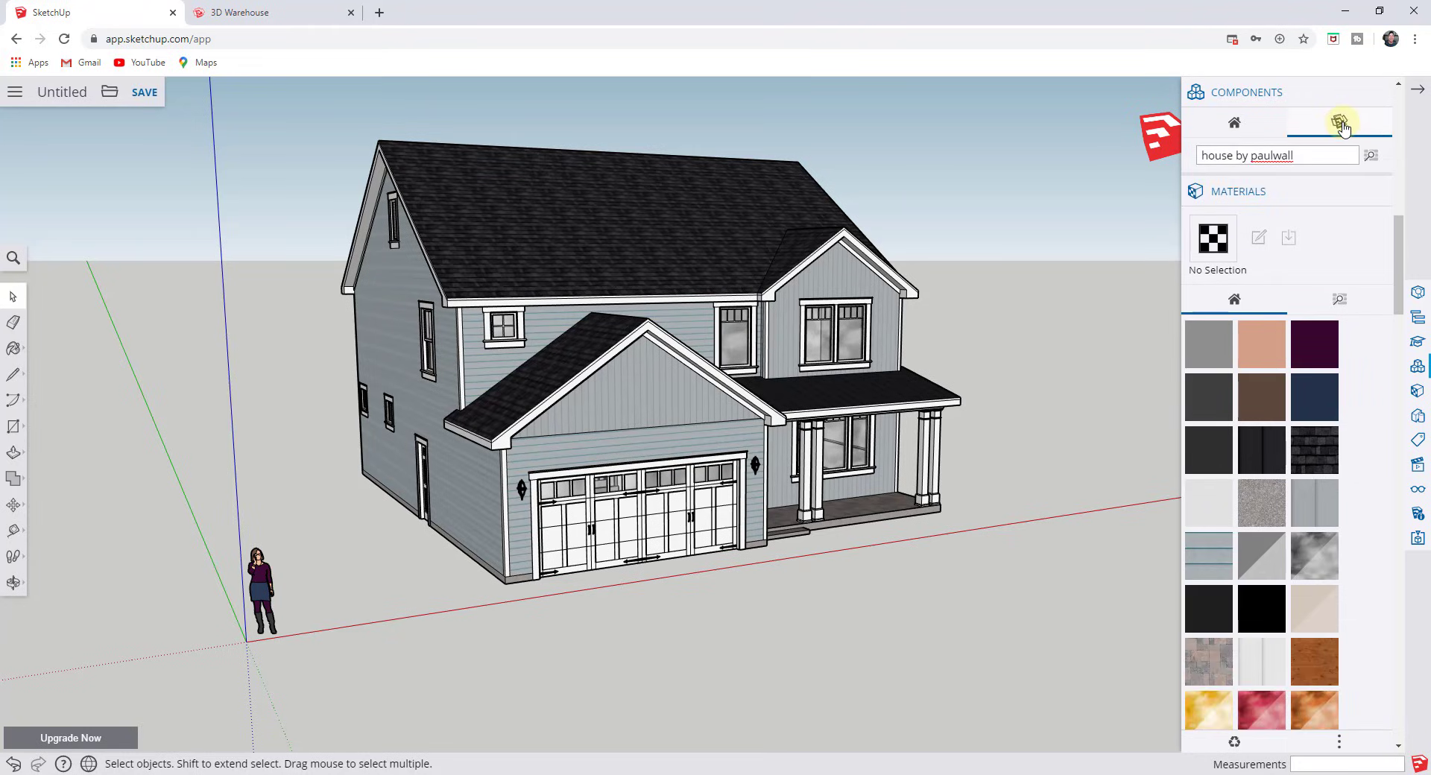
left_click(1319, 161)
left_click_drag(1319, 161, 1033, 195)
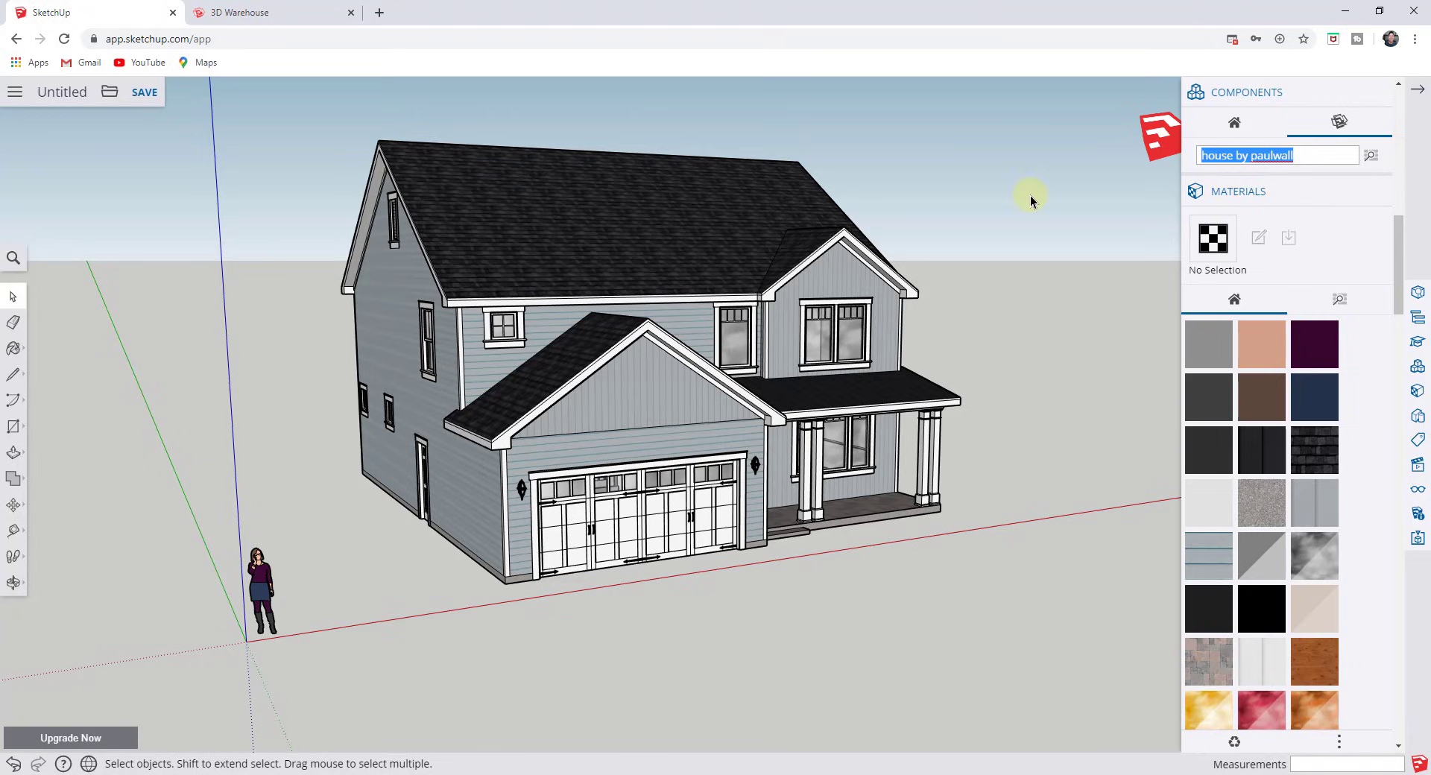
type("table")
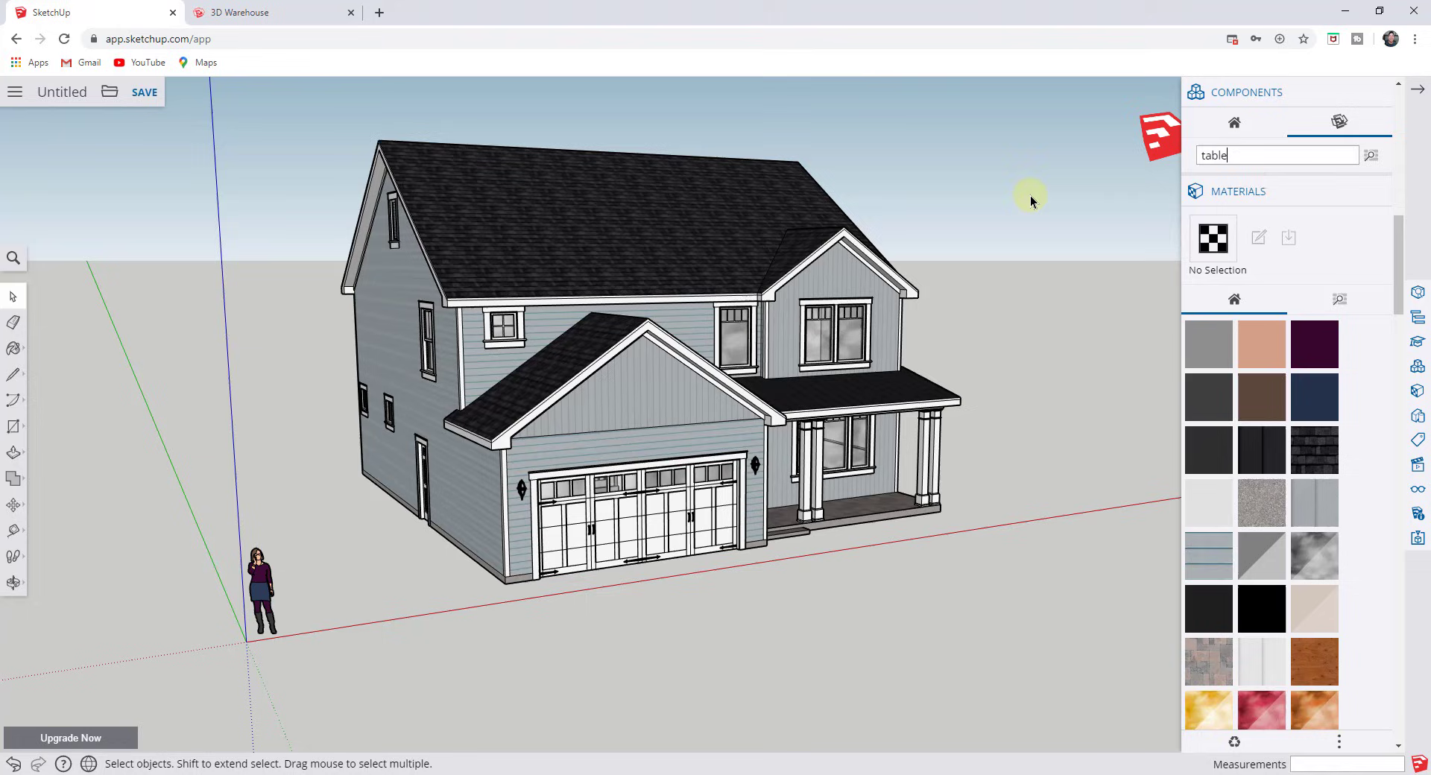
left_click(1370, 155)
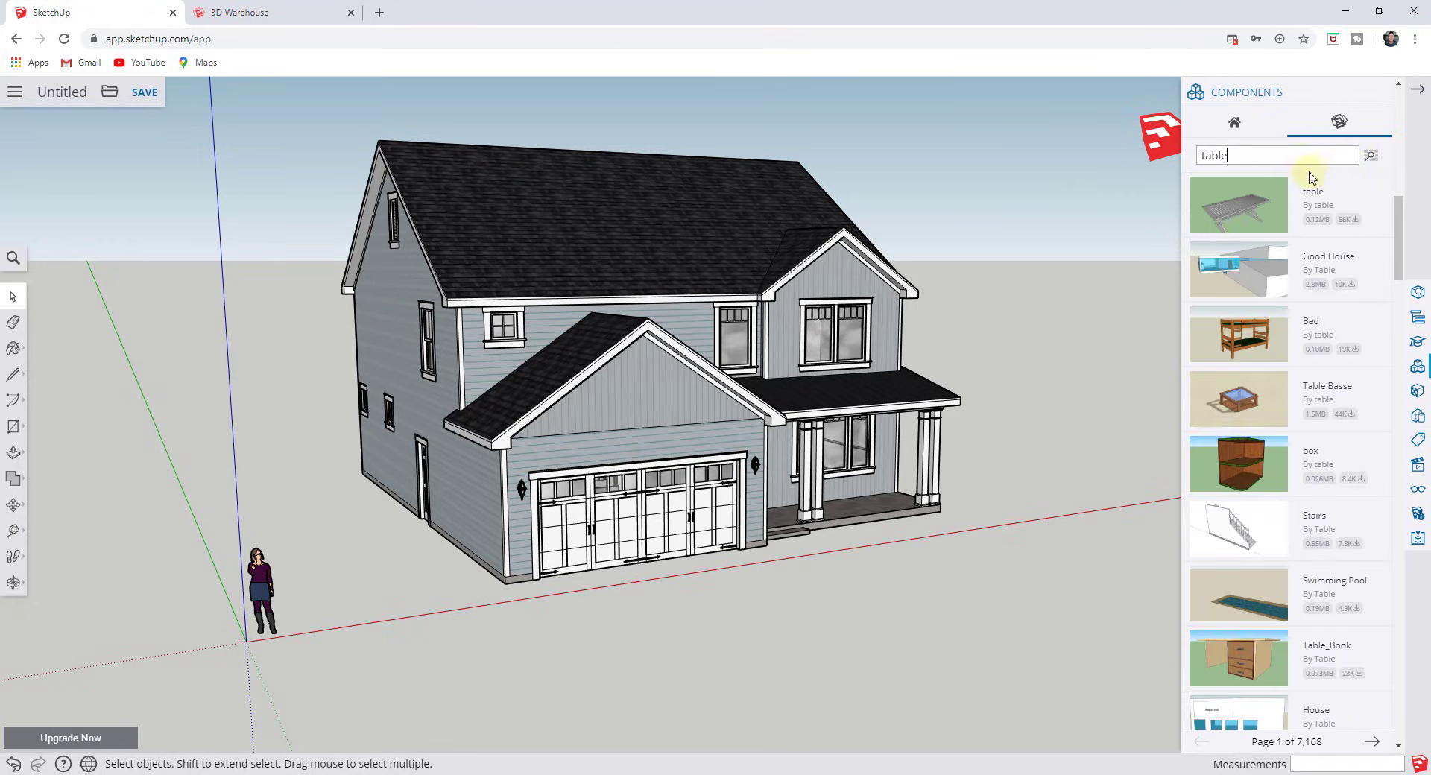
- Page through the table results to page 4
scroll(1211, 470, "down", 4)
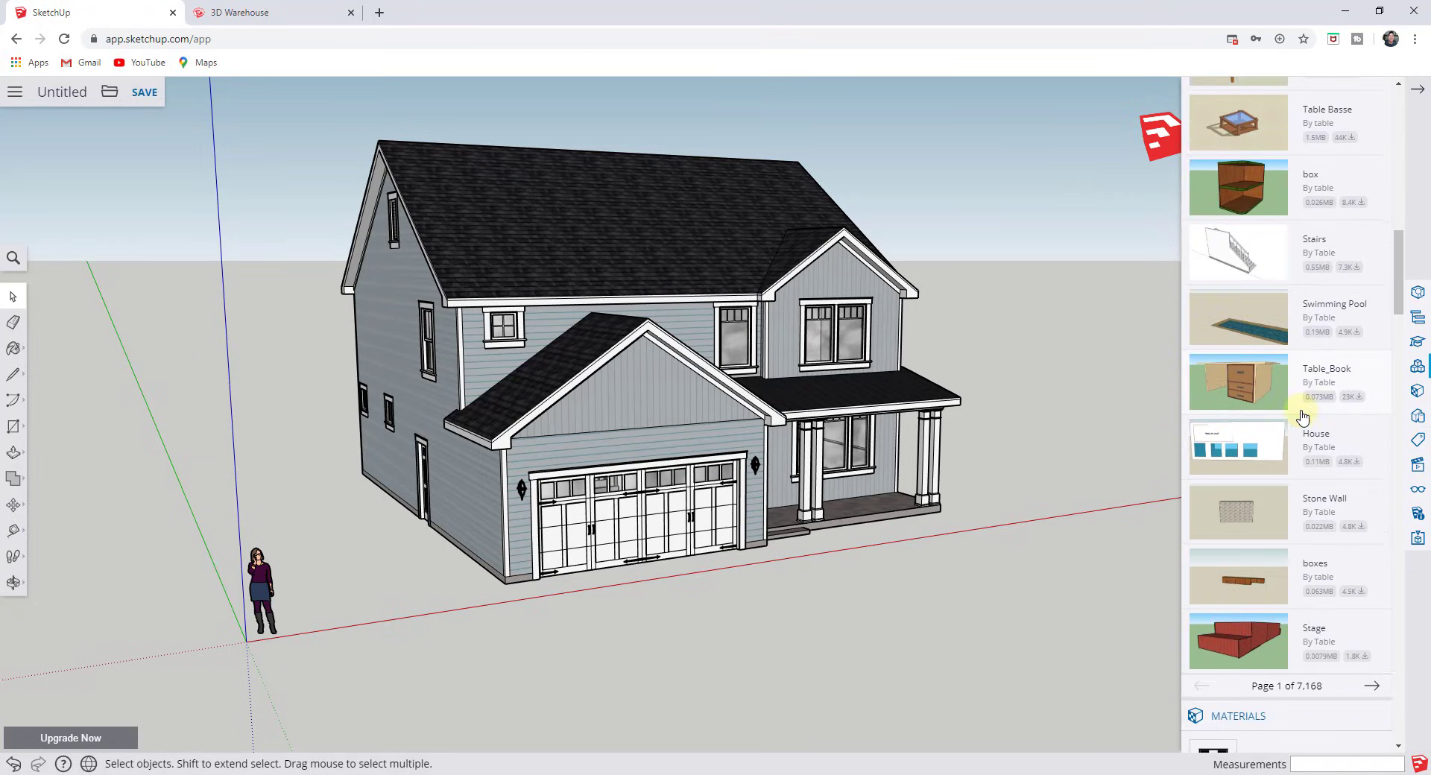
scroll(1300, 410, "down", 4)
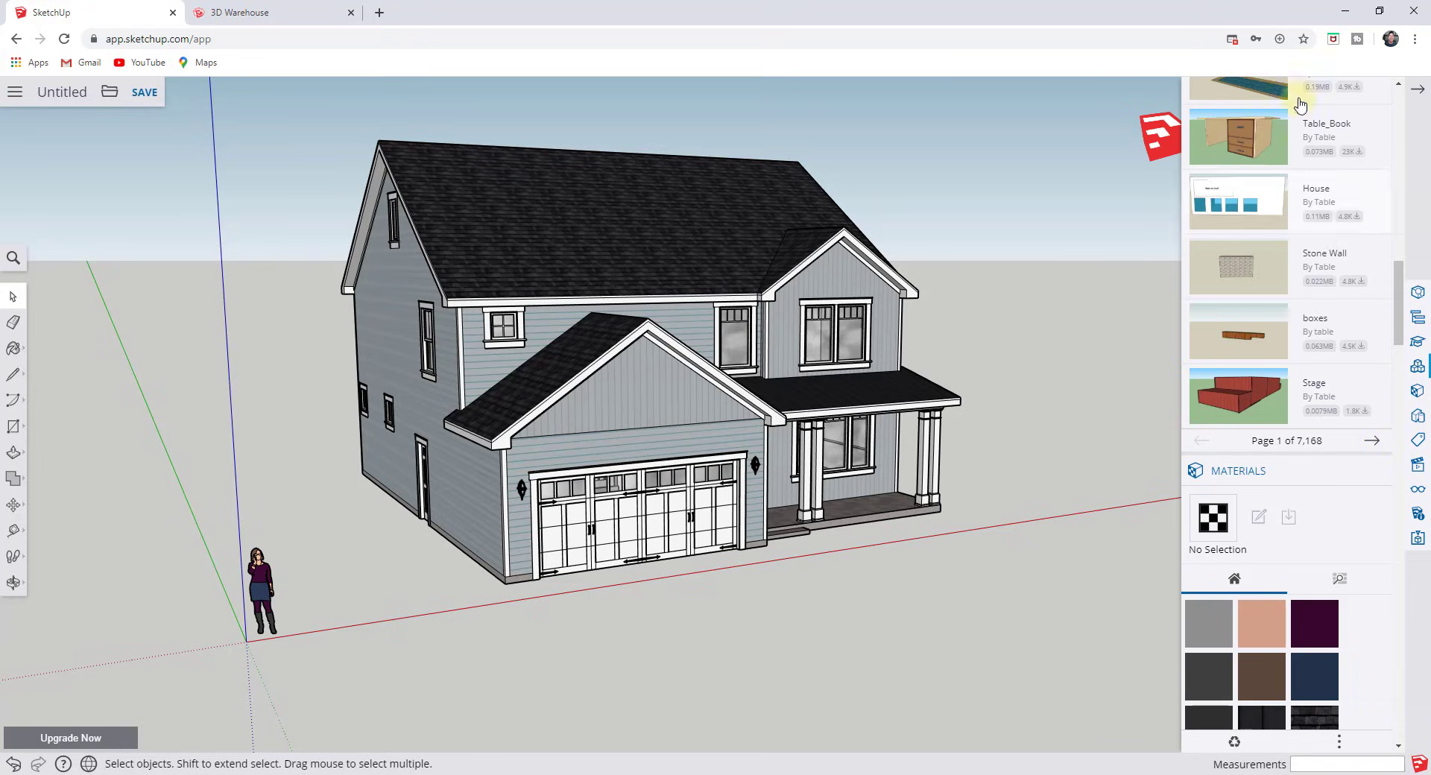
left_click(1372, 441)
scroll(1311, 283, "up", 3)
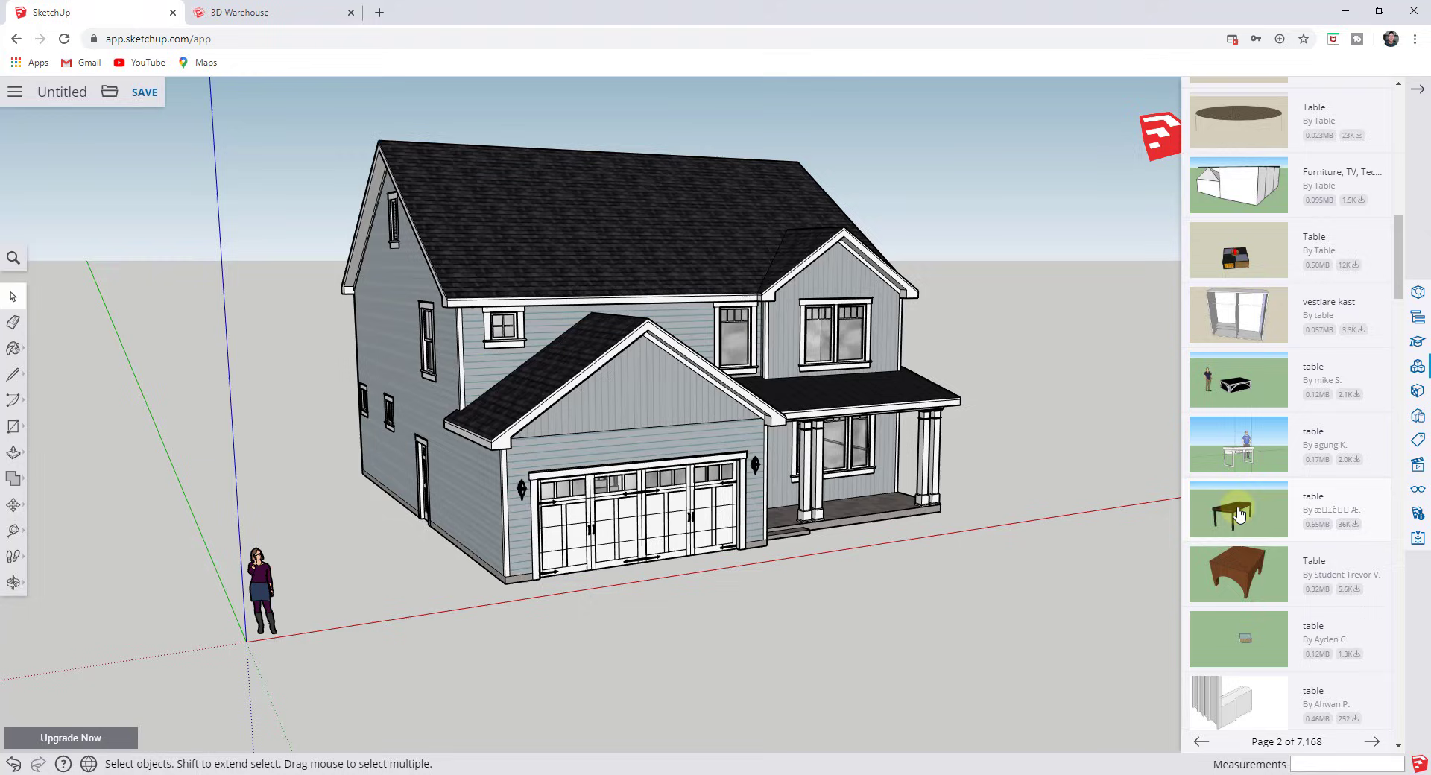
scroll(1238, 522, "down", 3)
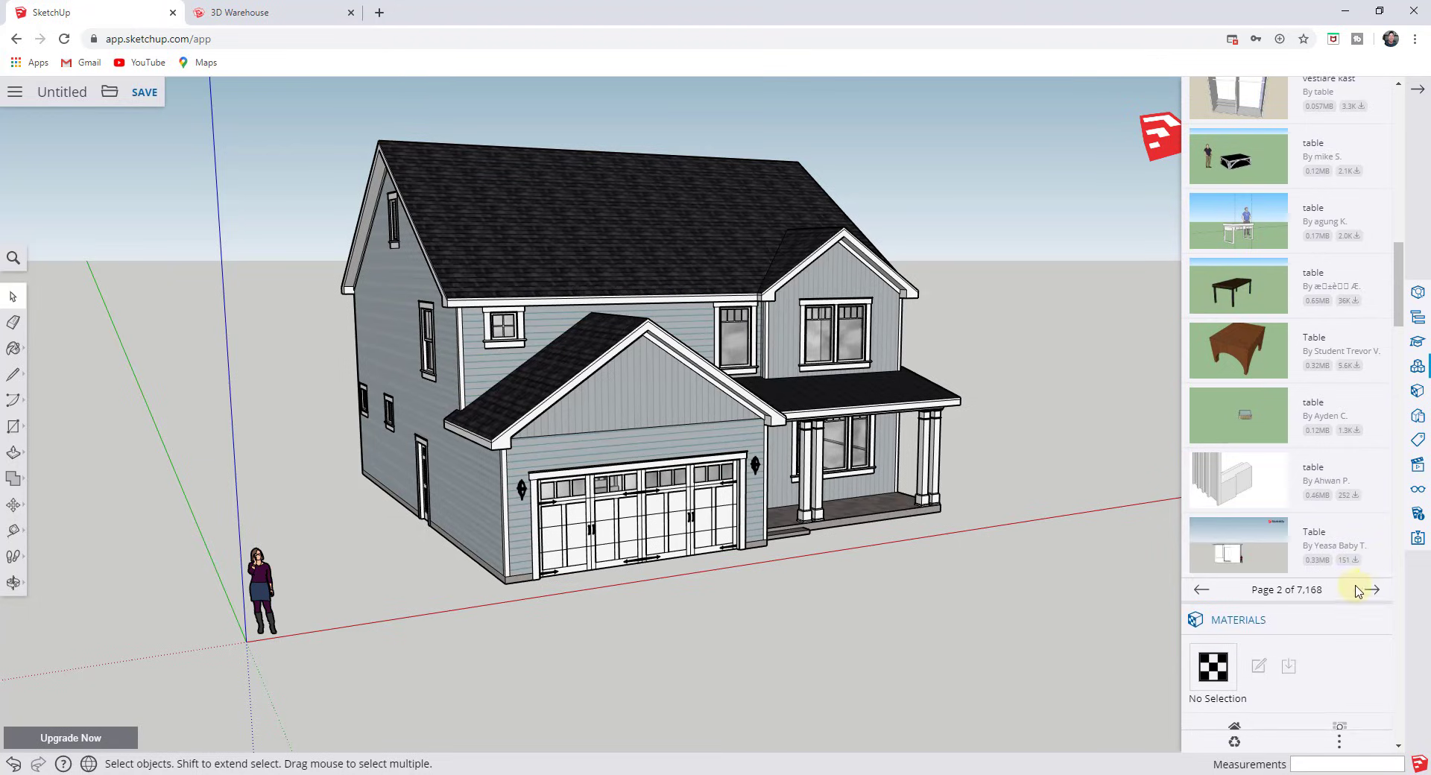
left_click(1372, 589)
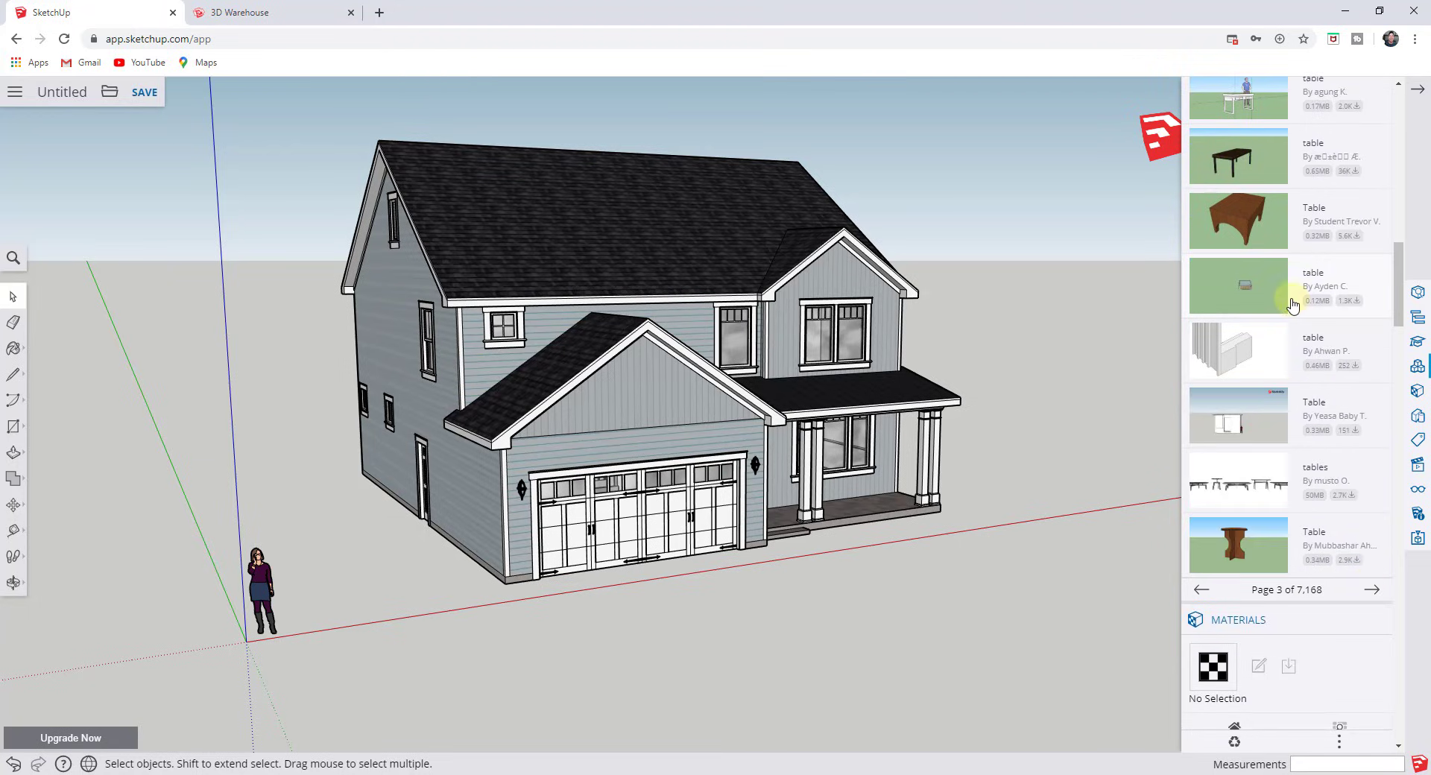
left_click(1372, 589)
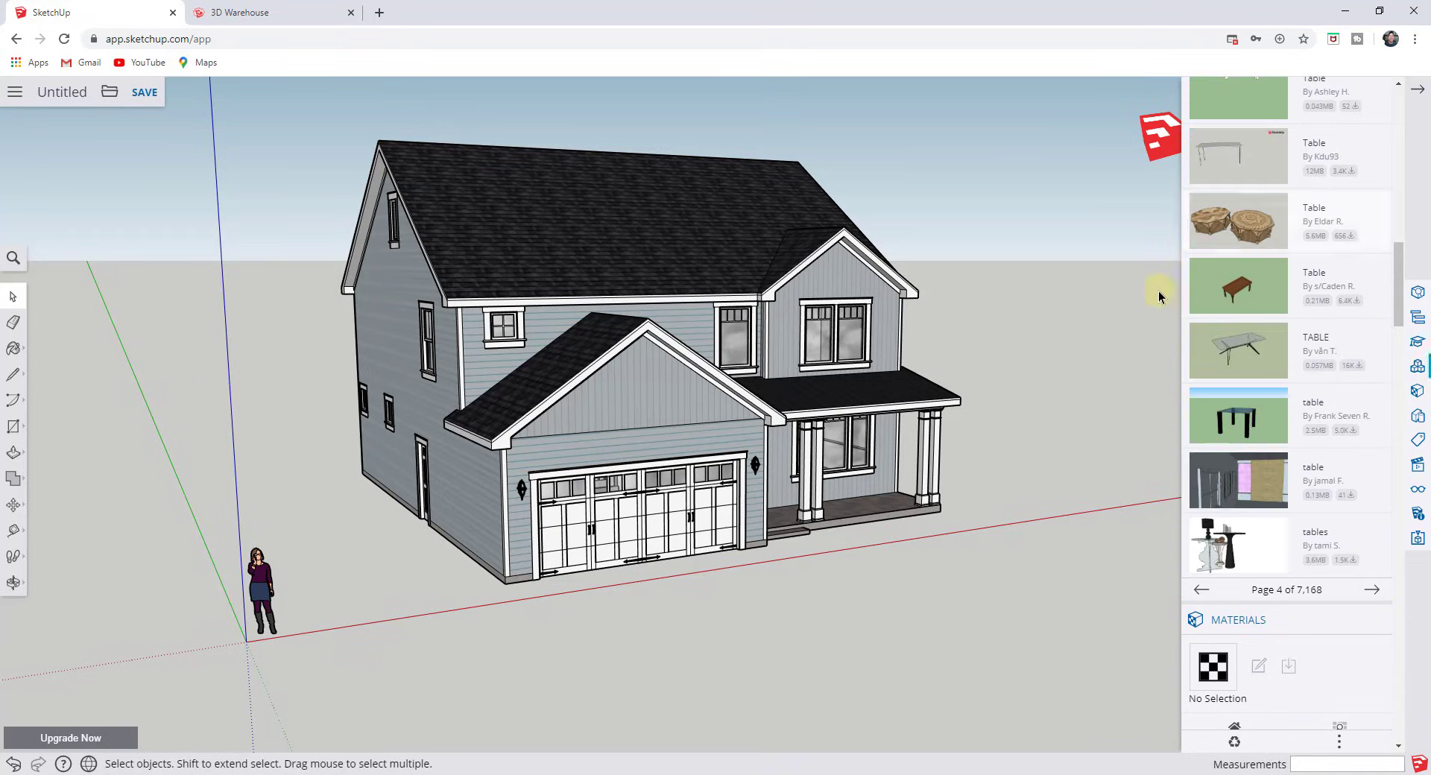
- Insert the glass TABLE component in front of the garage and porch, then zoom and orbit to inspect it
left_click(1241, 353)
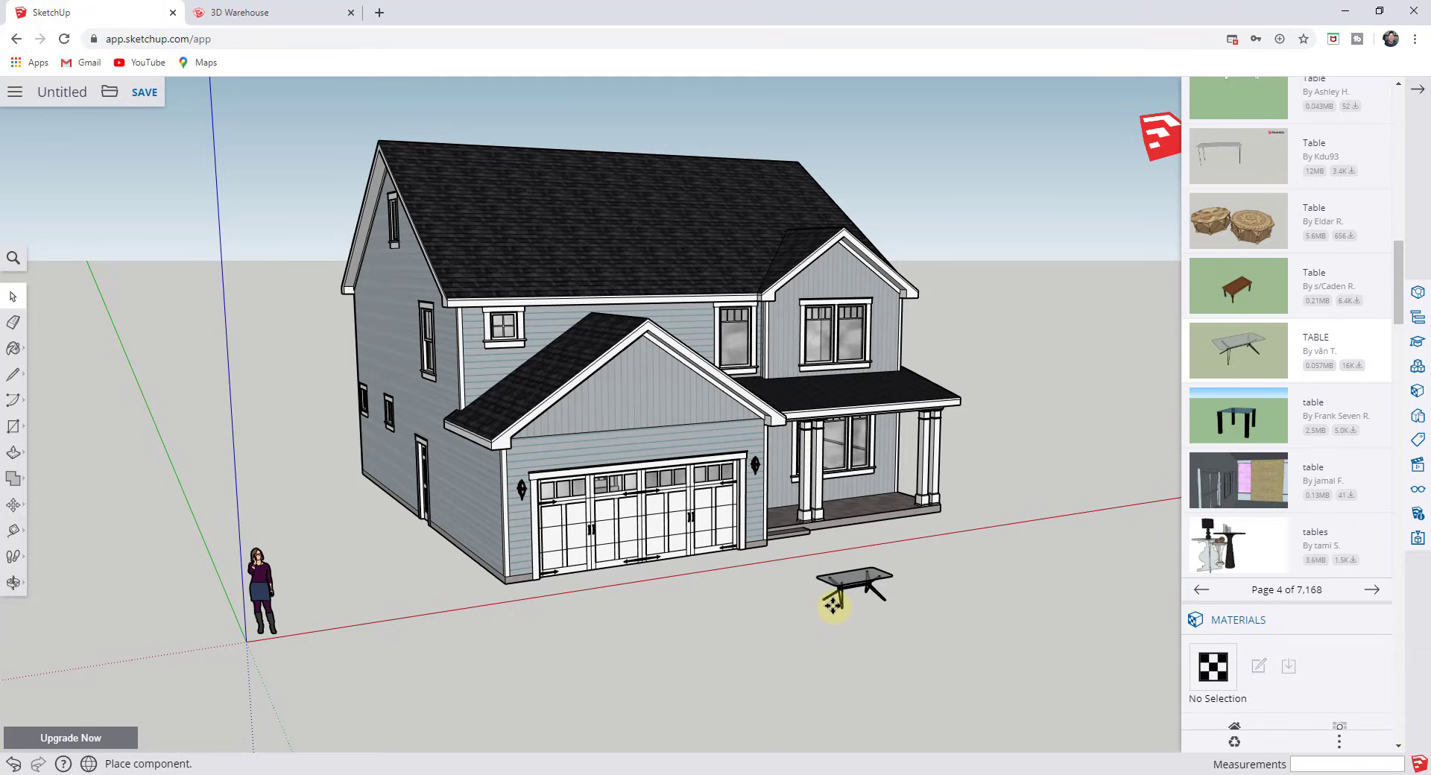
left_click(826, 607)
scroll(864, 609, "up", 1)
scroll(864, 609, "up", 6)
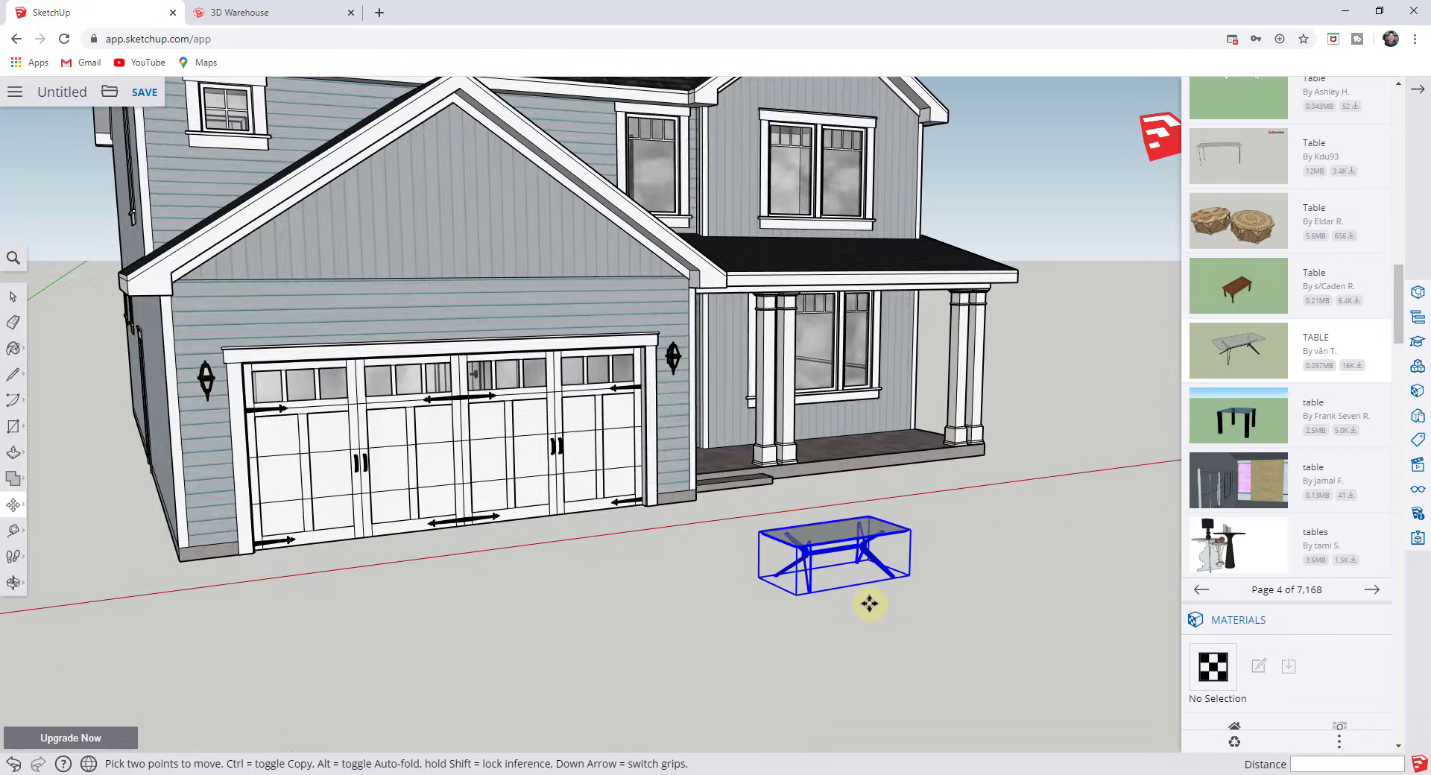
middle_click_drag(839, 471, 887, 358)
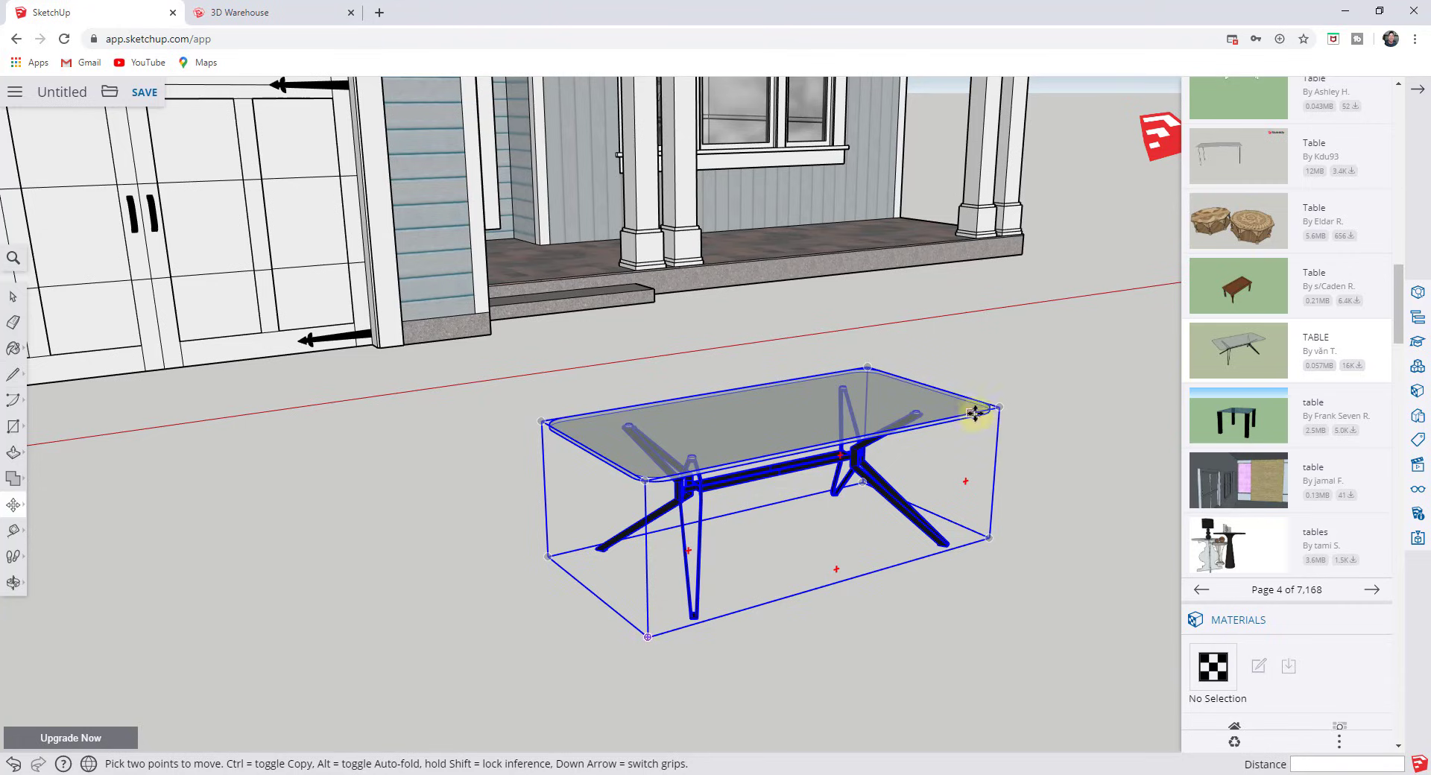
scroll(745, 486, "down", 5)
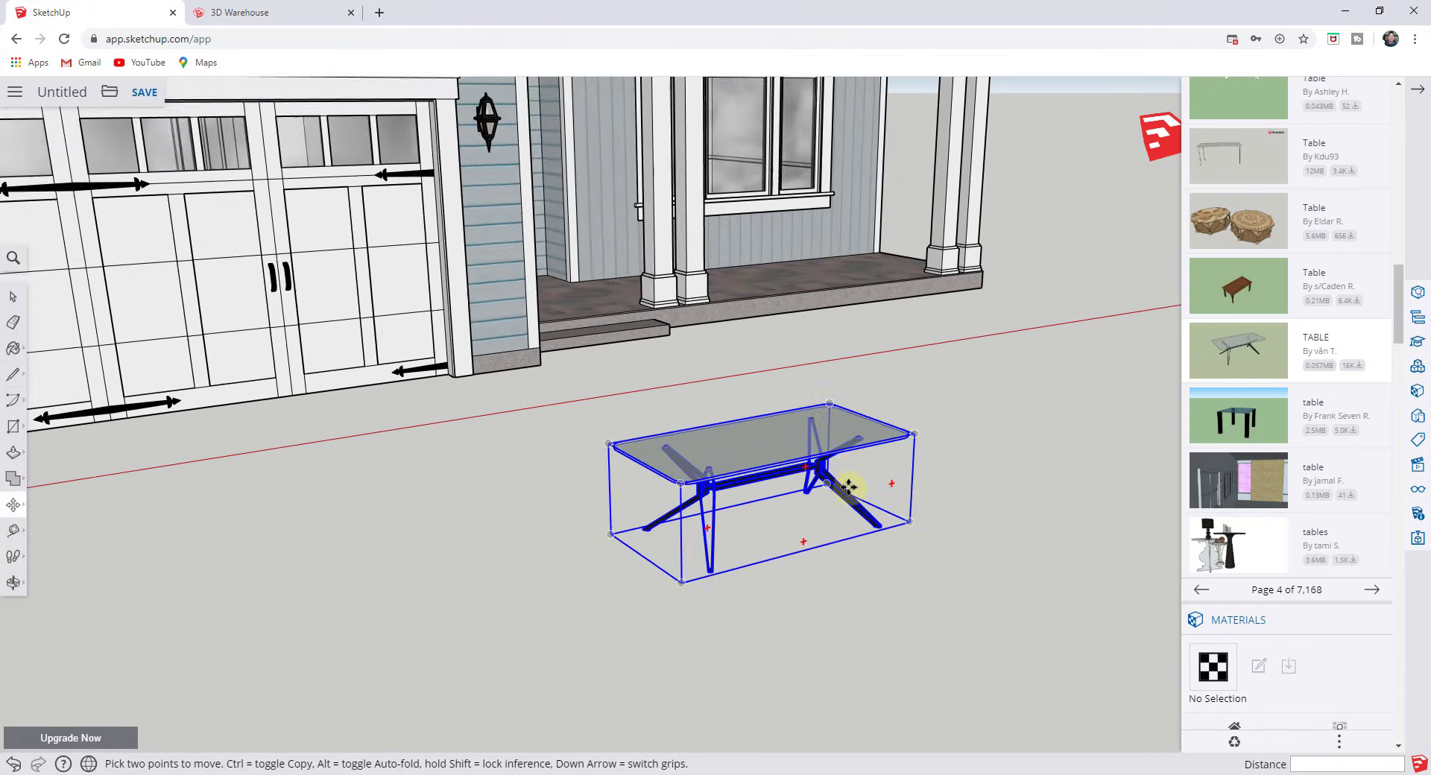
scroll(1299, 237, "up", 6)
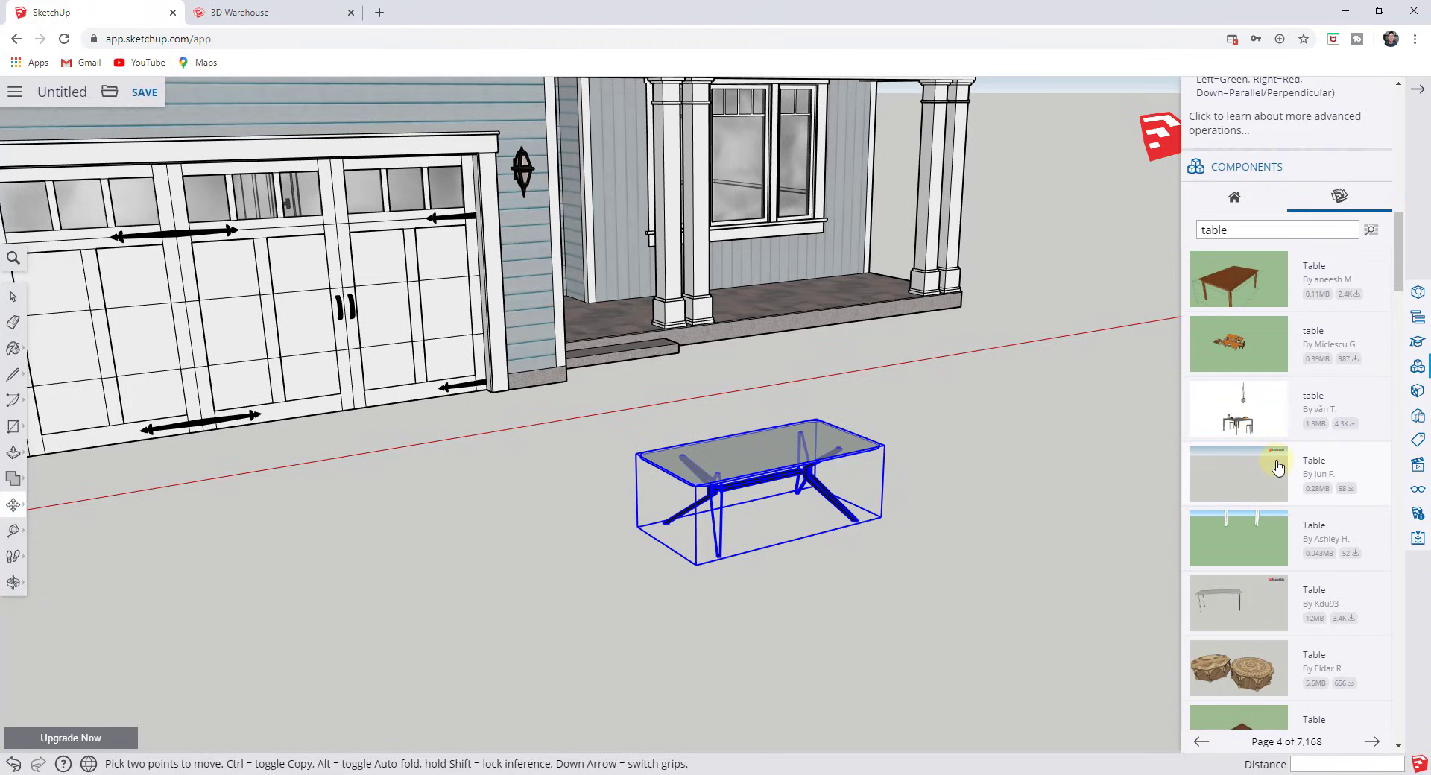
- Search all 3D Warehouse models for 'table' on the website
left_click(298, 20)
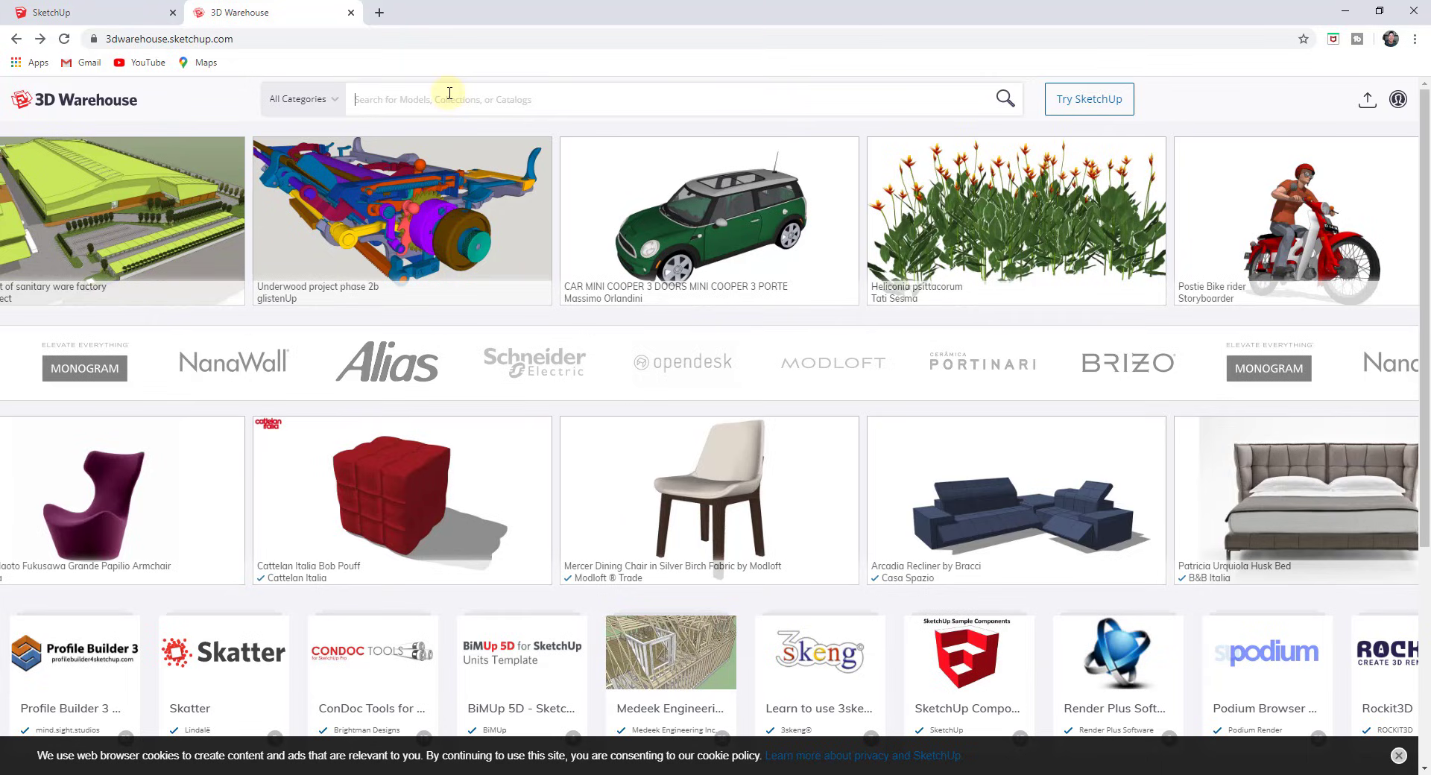
type("table")
key("Return")
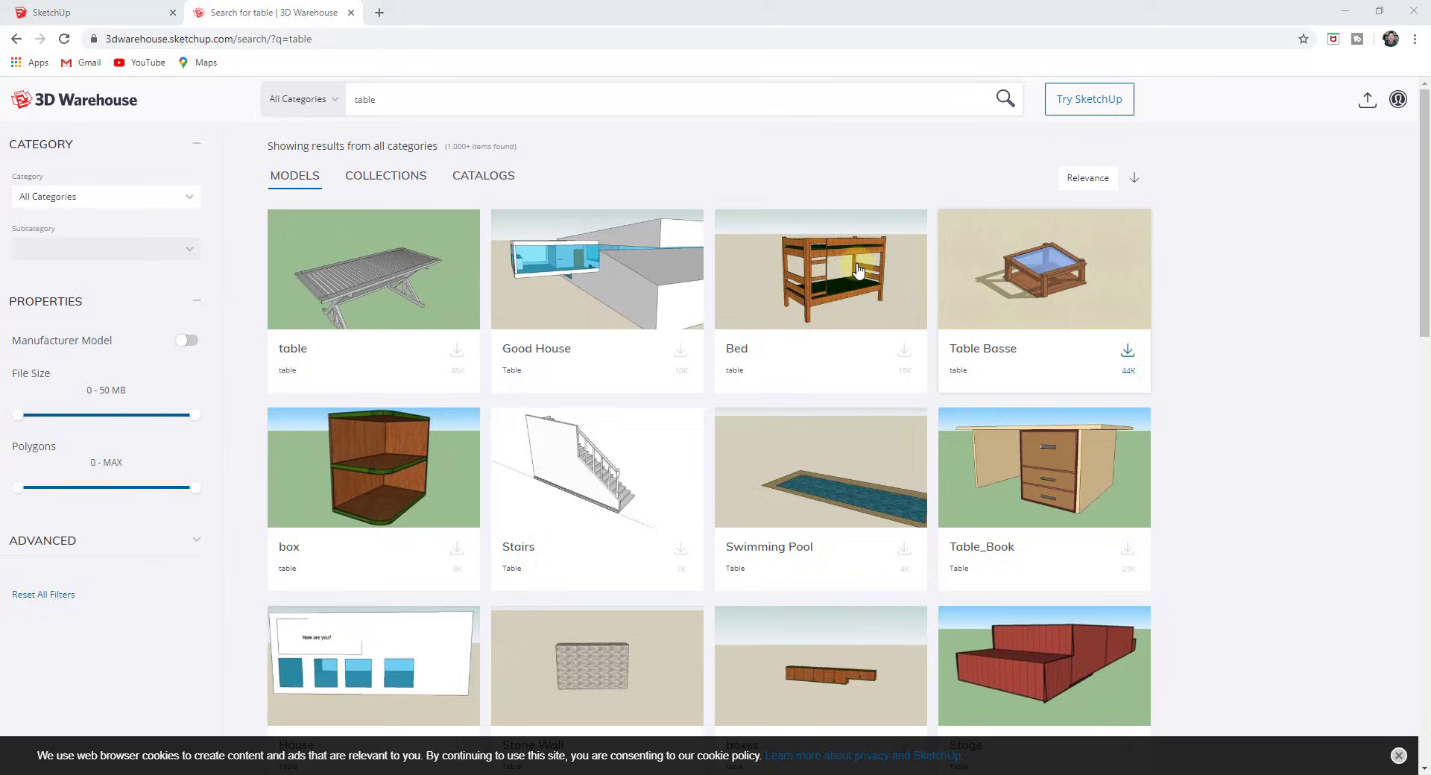
- Sort the 'table' results by Popularity, then open and browse the Dining Table author's profile
left_click(1132, 181)
left_click(1016, 229)
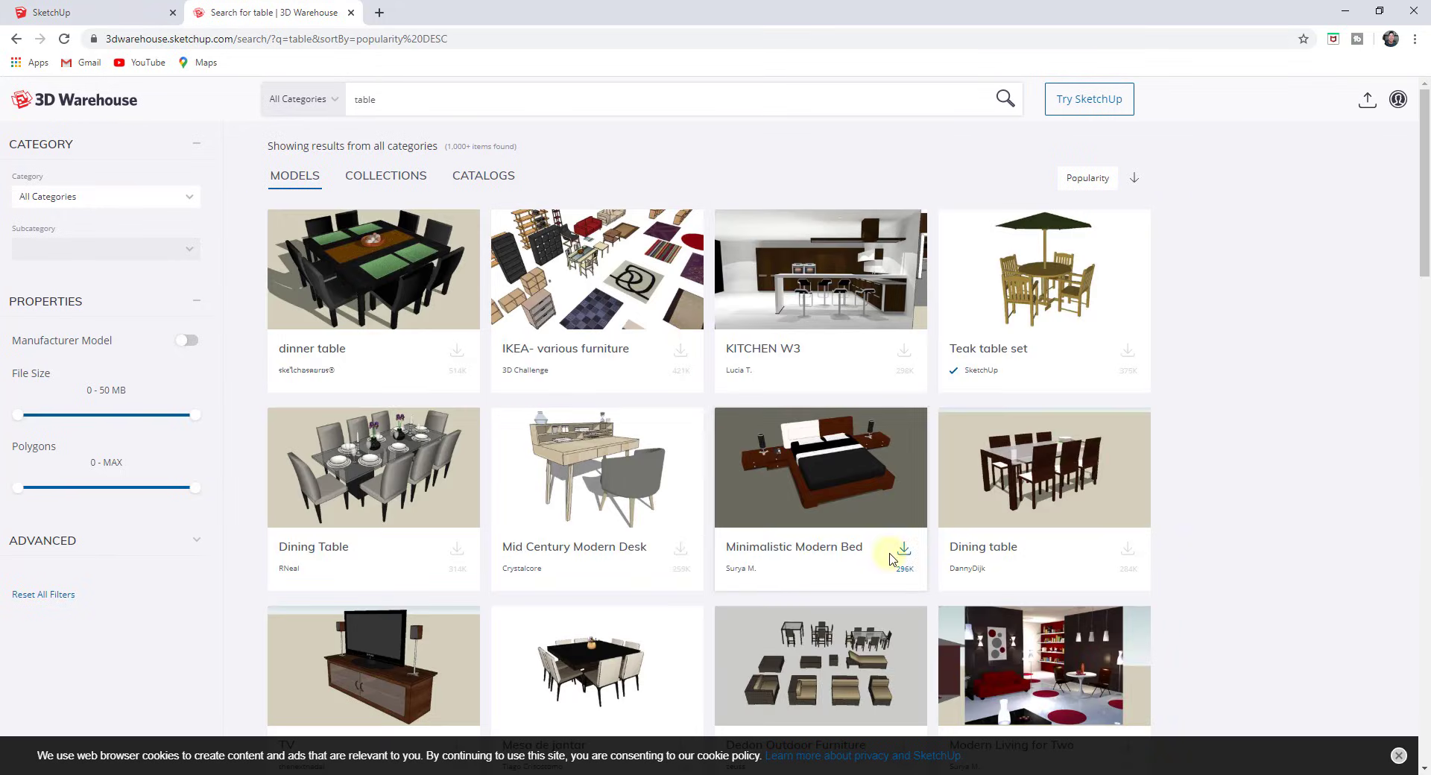
left_click(298, 570)
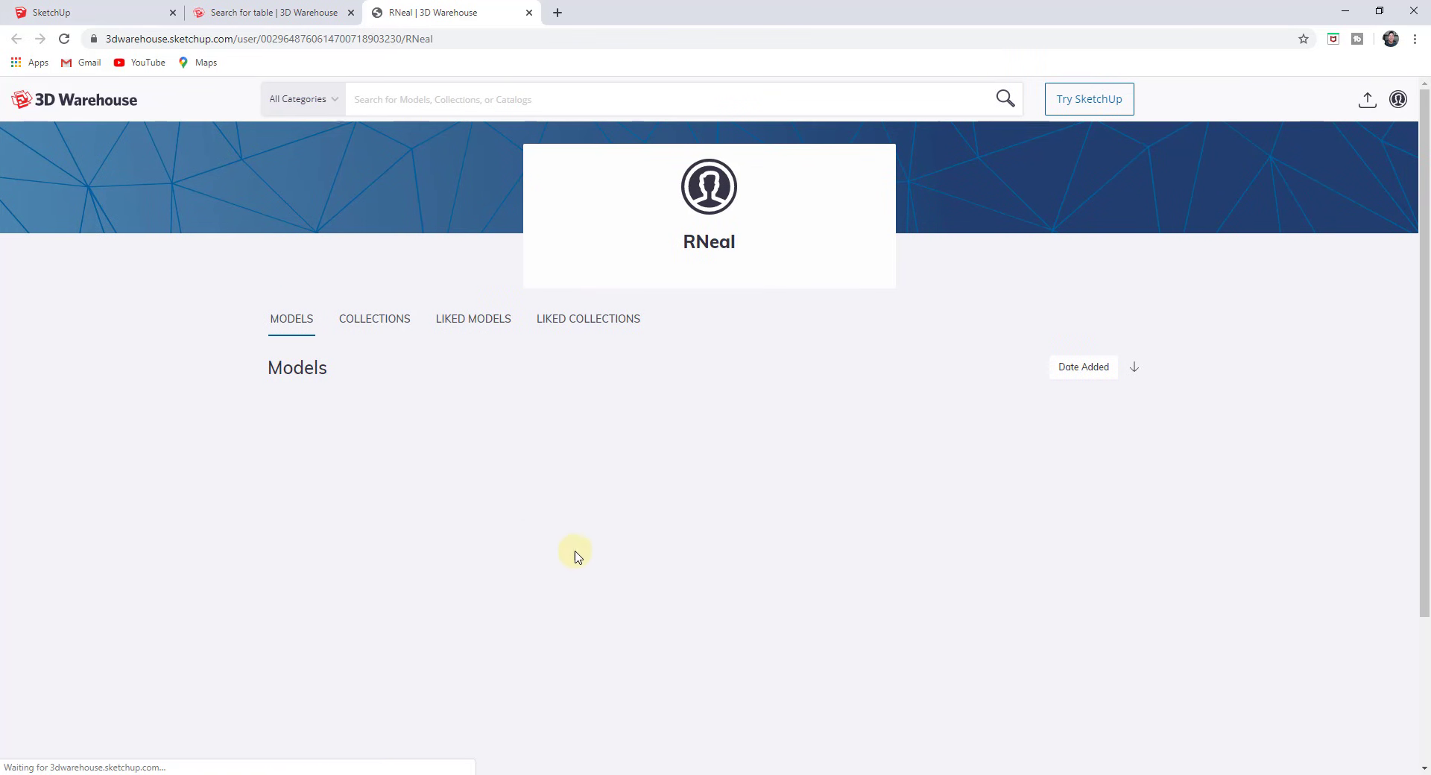
scroll(458, 399, "down", 4)
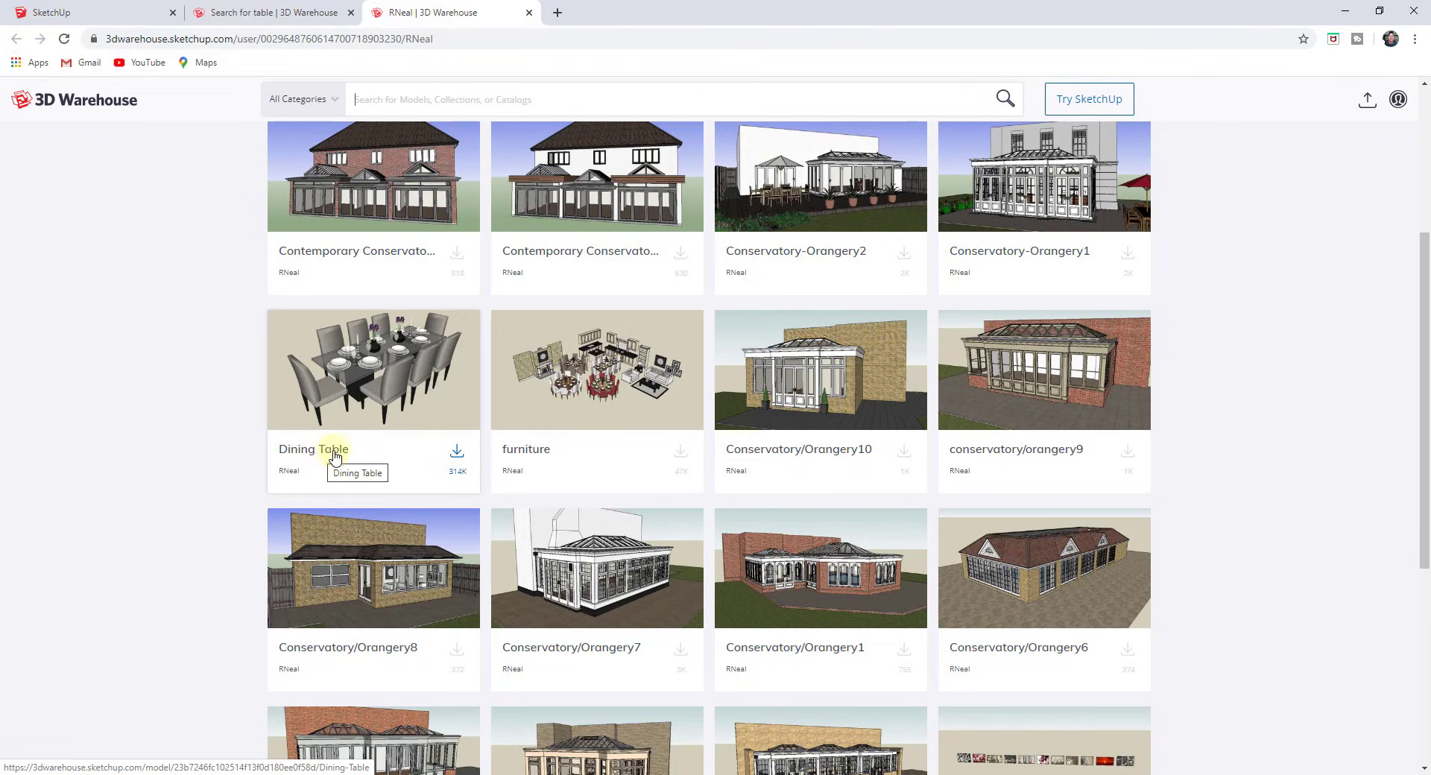
scroll(339, 456, "up", 2)
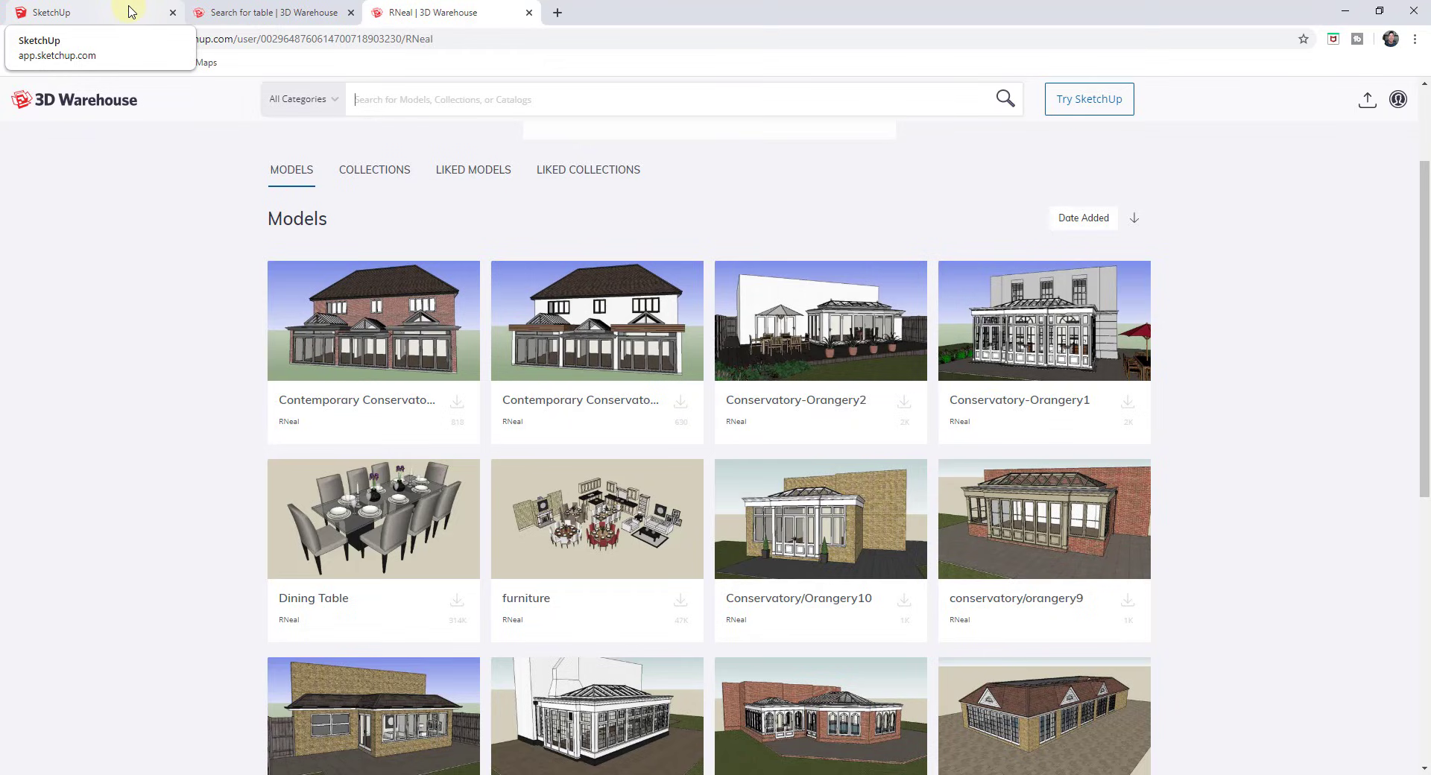
- Search the Components panel for 'conservatory/orangery10' and download that component
left_click(130, 10)
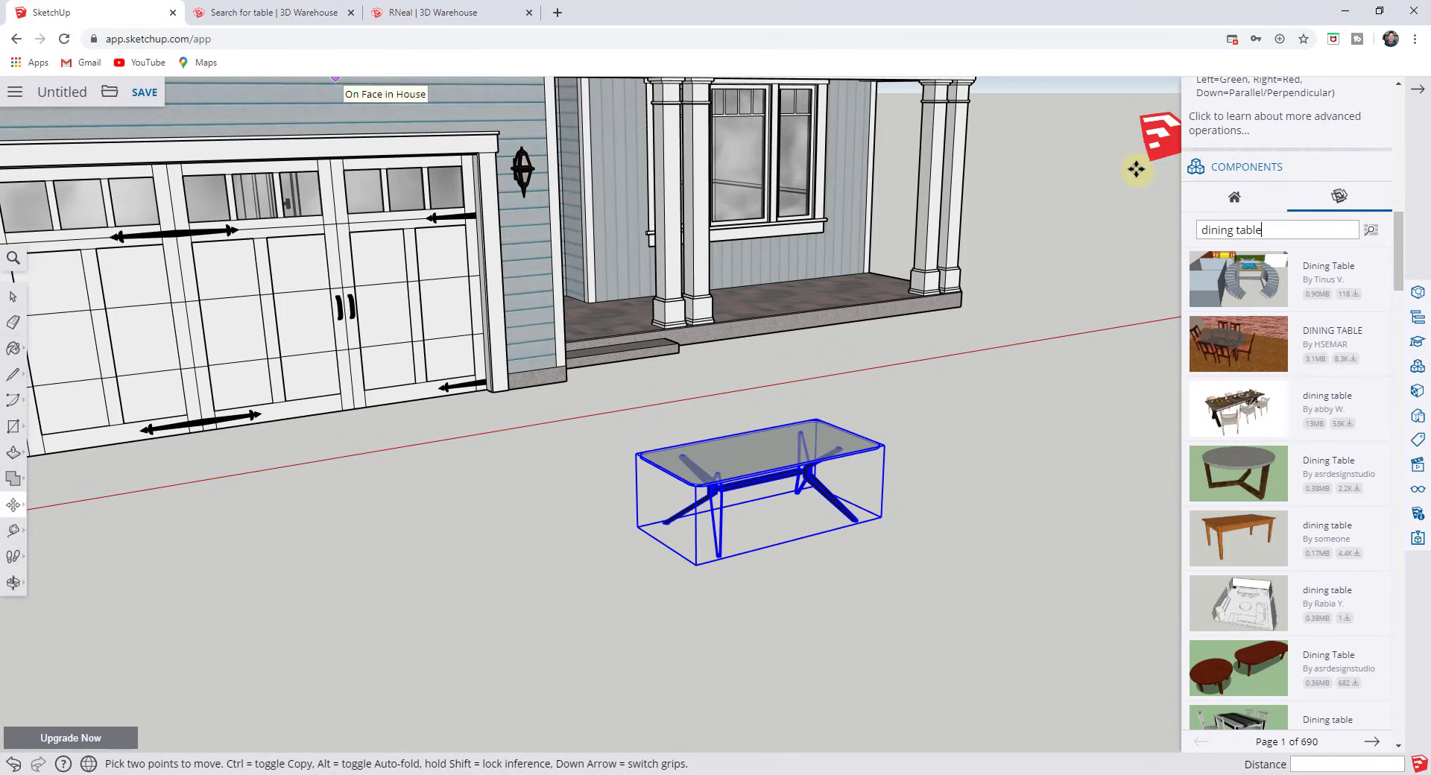
left_click(1265, 229)
type("cons")
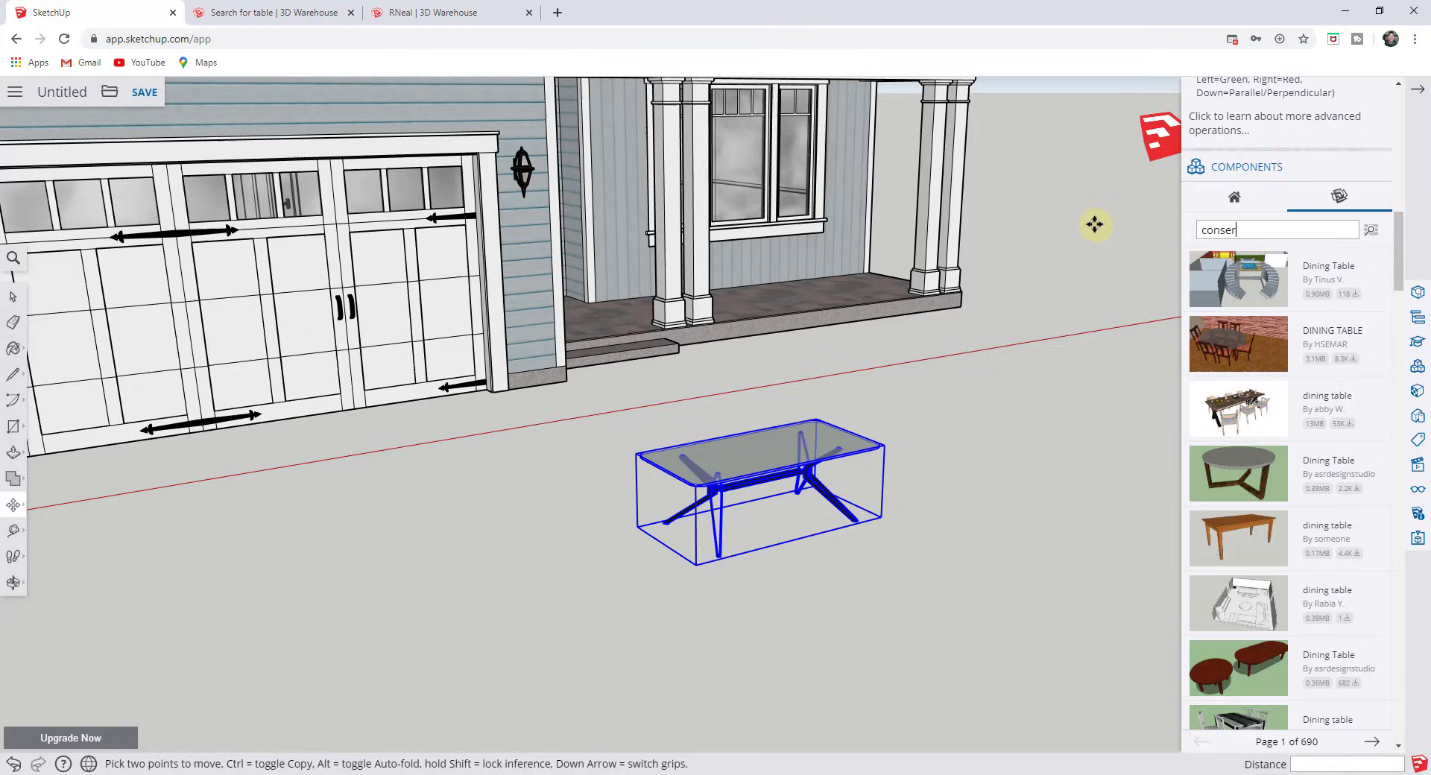
type("ervatory/orangery10")
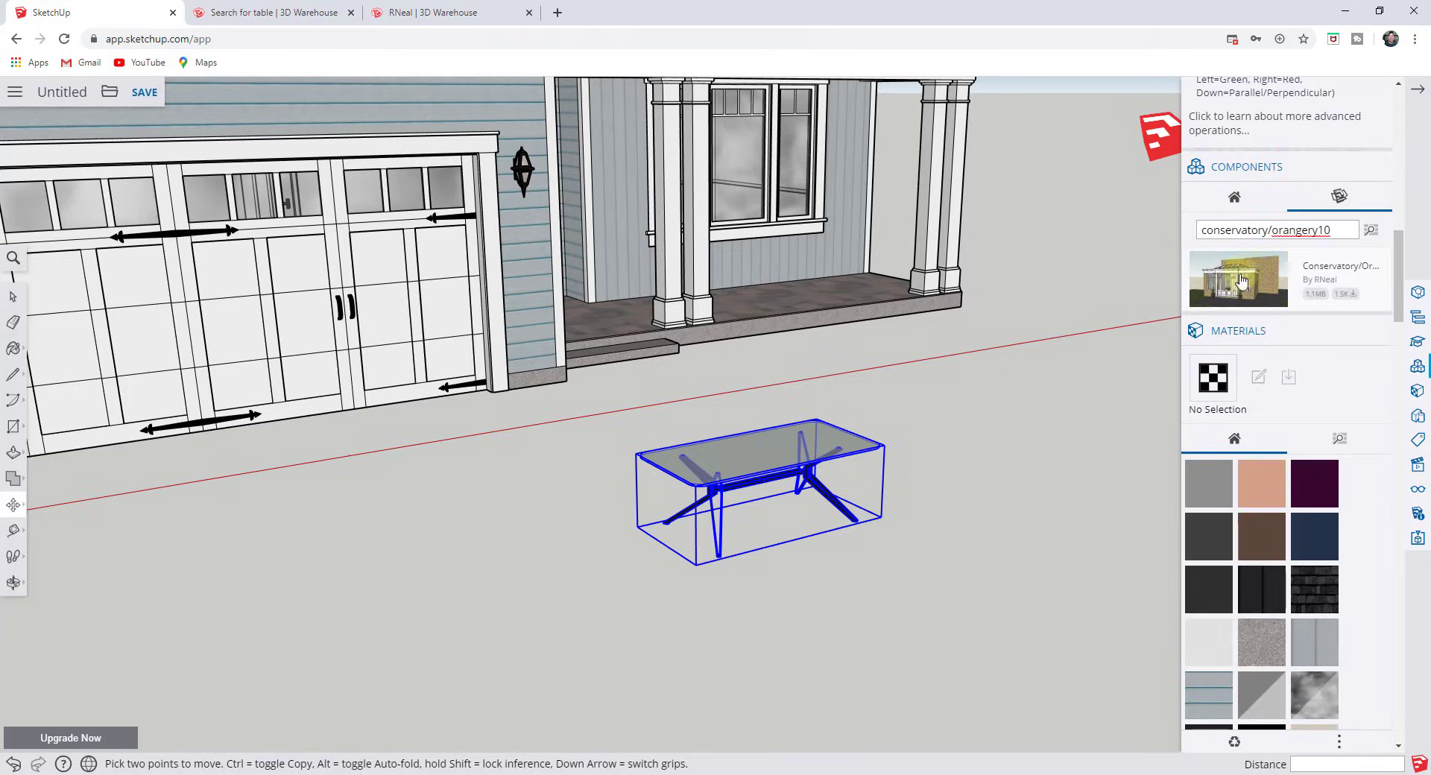
left_click(1239, 287)
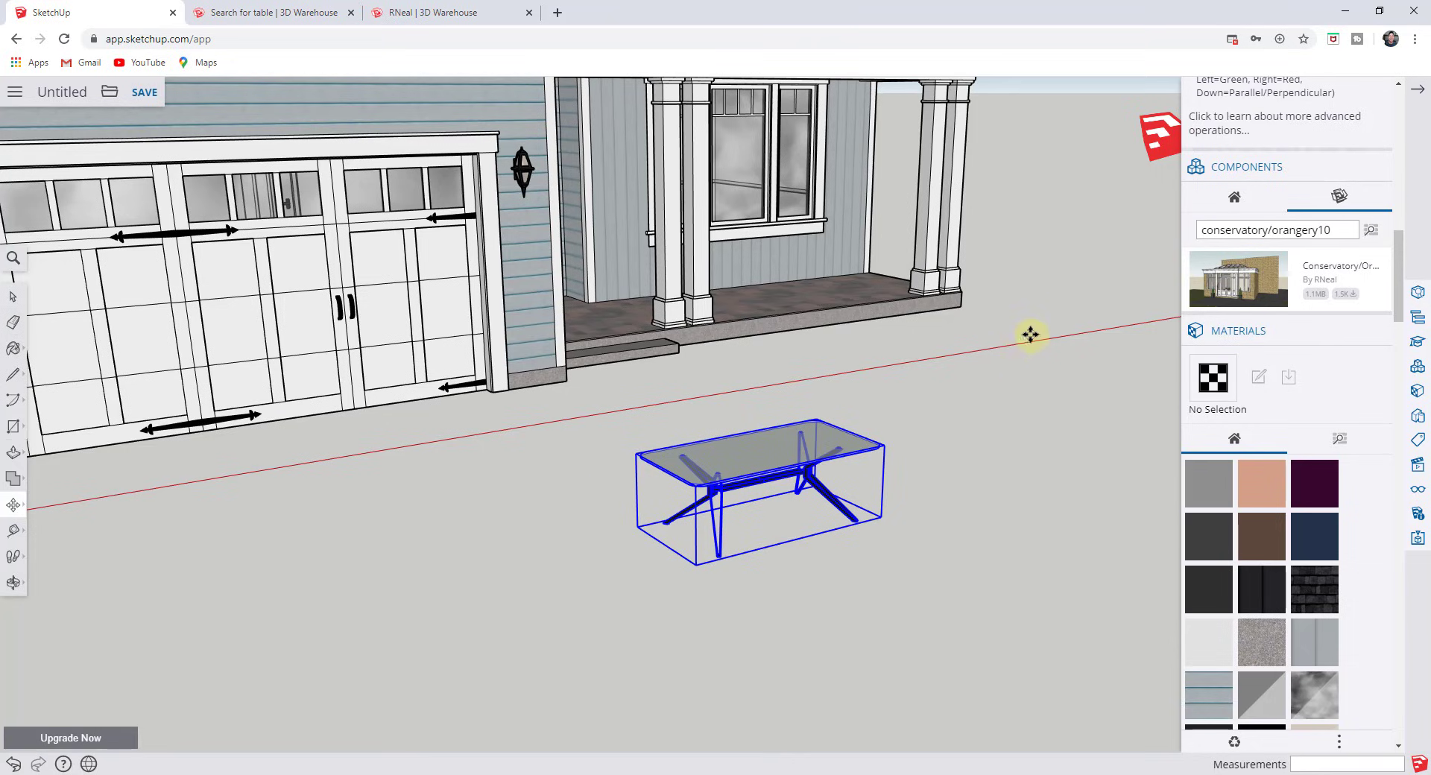
- Place the conservatory on the ground beside the house and return to the author's profile
left_click(1056, 336)
scroll(778, 330, "down", 10)
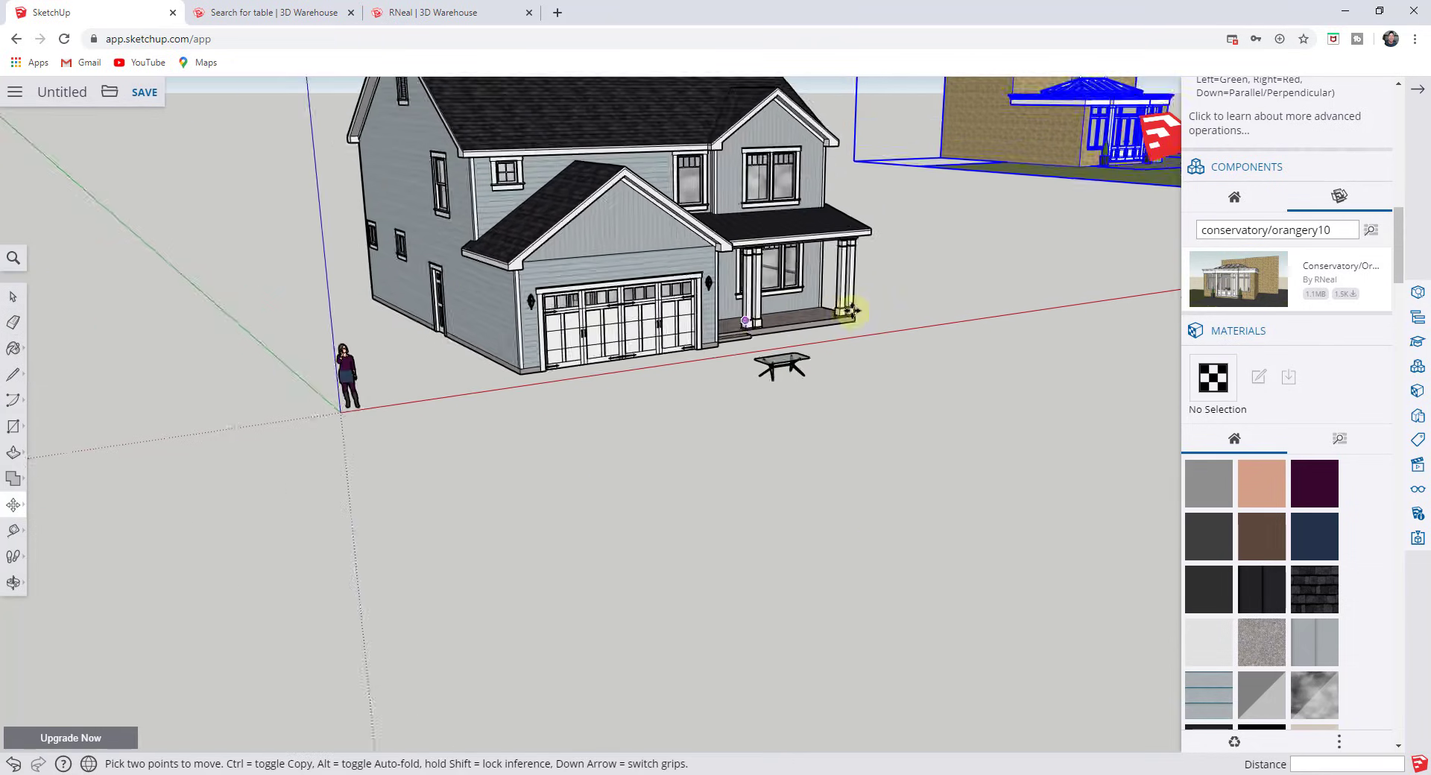
scroll(1016, 235, "up", 8)
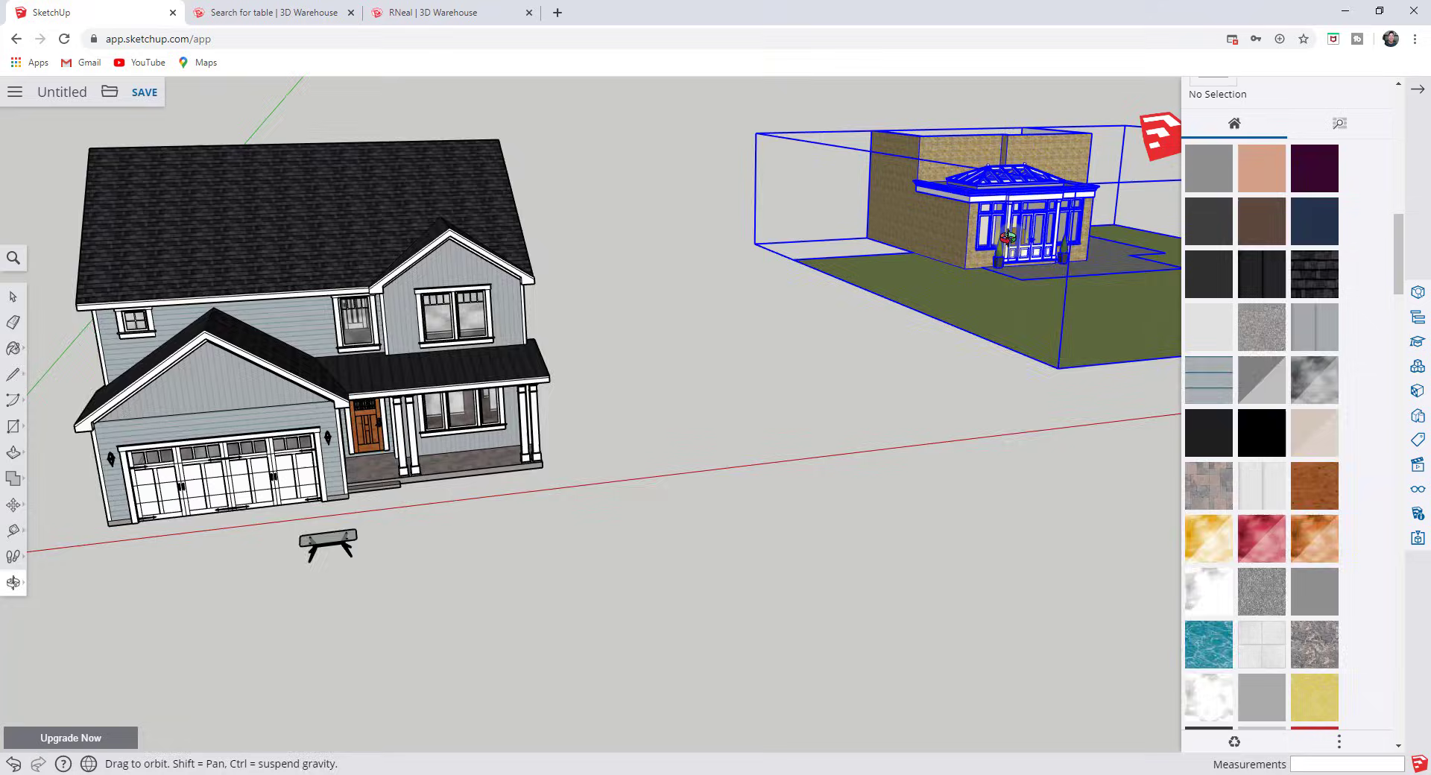
scroll(876, 337, "down", 5)
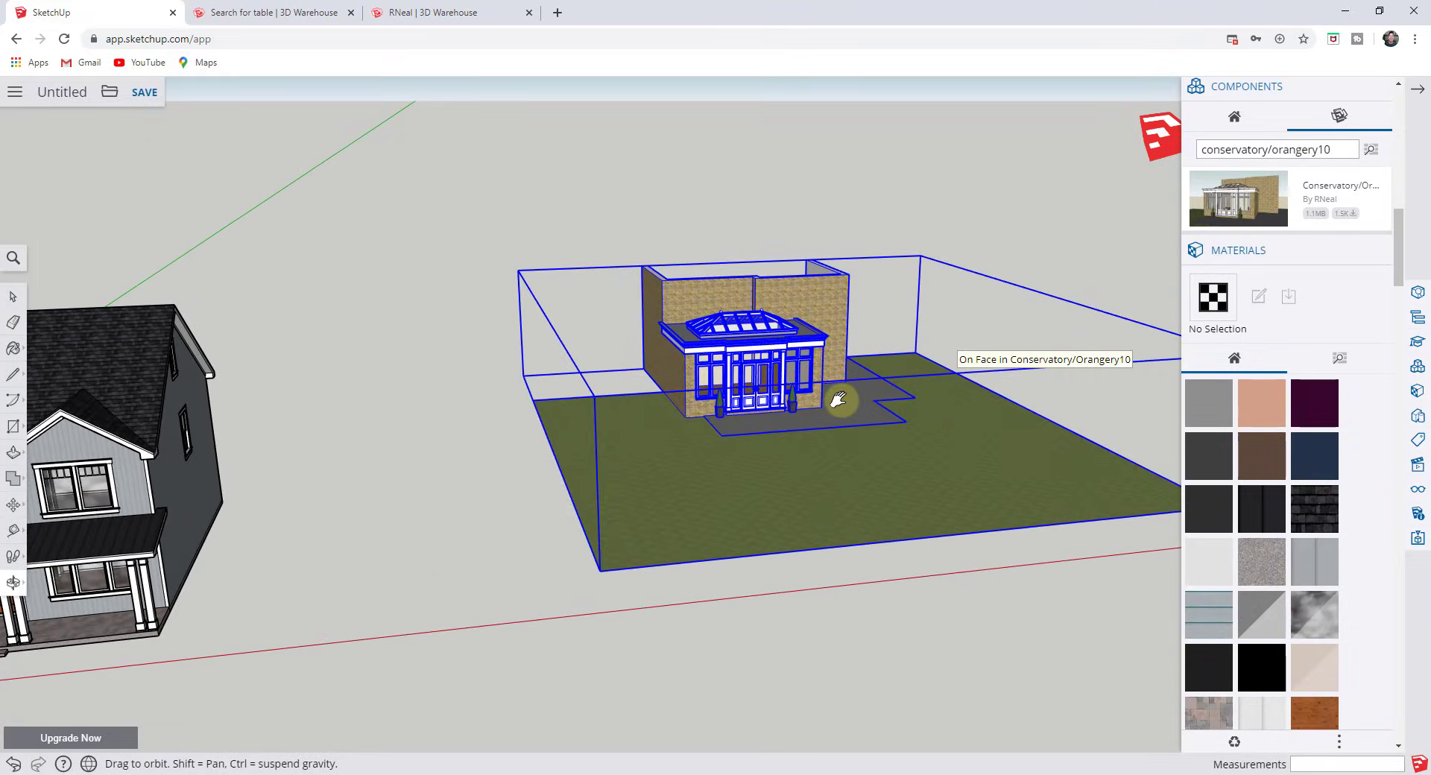
scroll(907, 397, "up", 2)
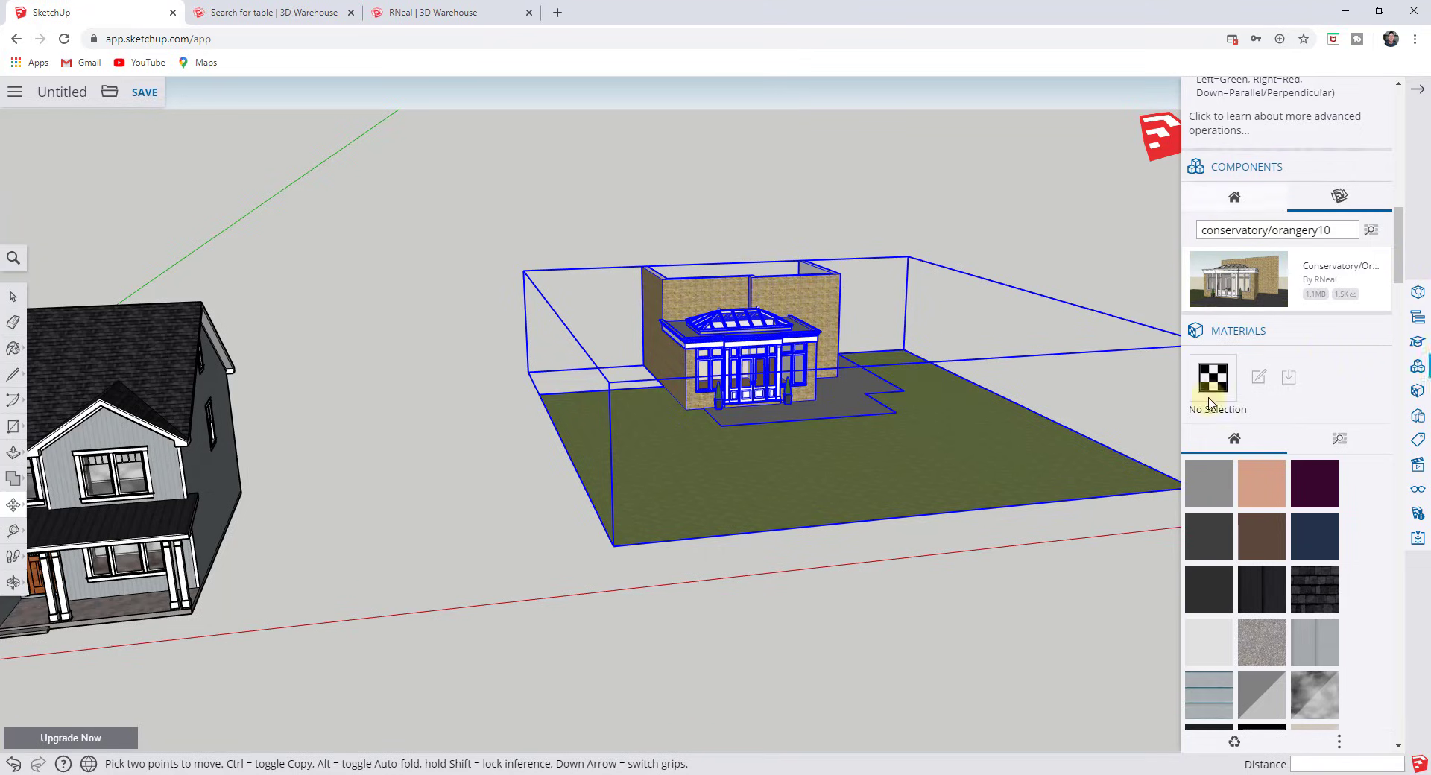
left_click(422, 12)
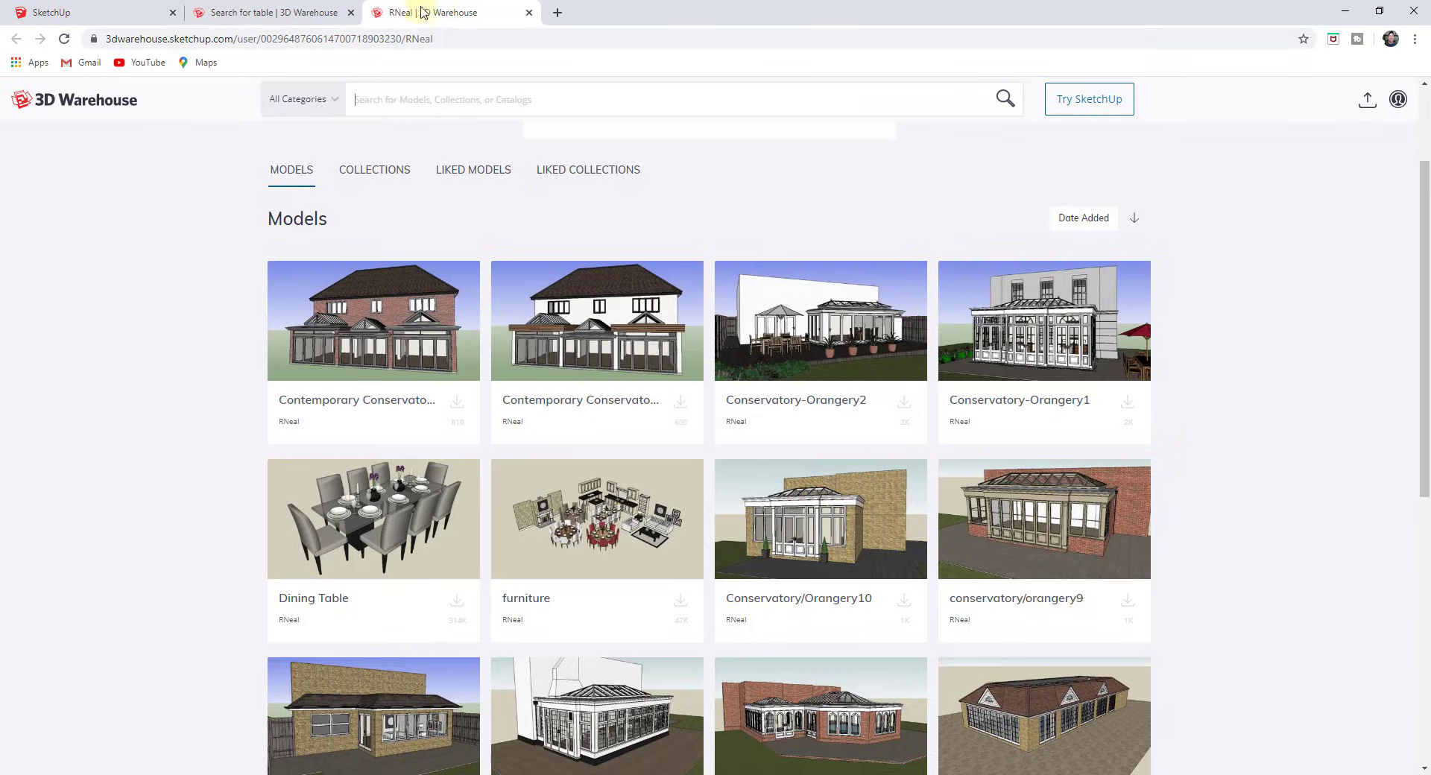
- Download the Dining Table model as a SketchUp 2020 Model file (Table.skp)
left_click(369, 501)
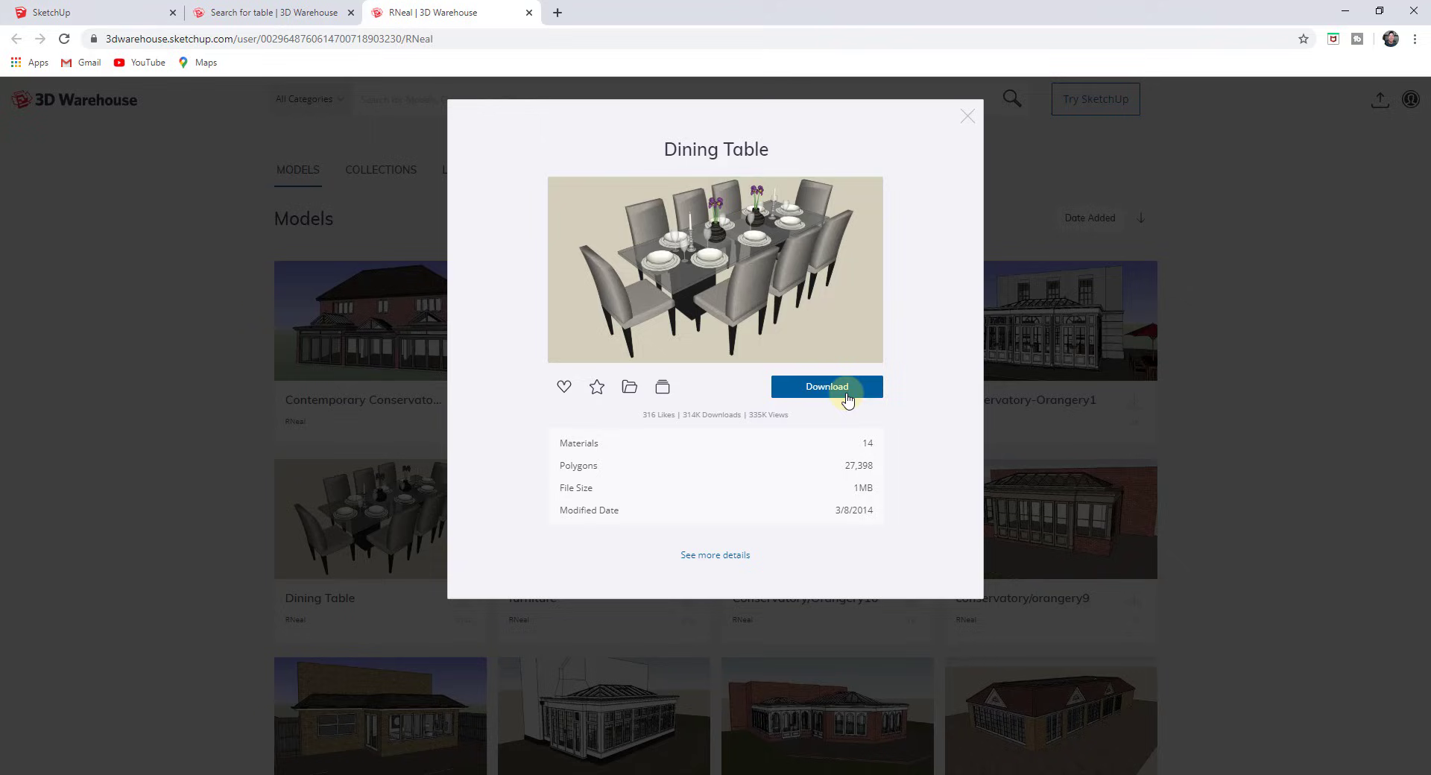
left_click(832, 388)
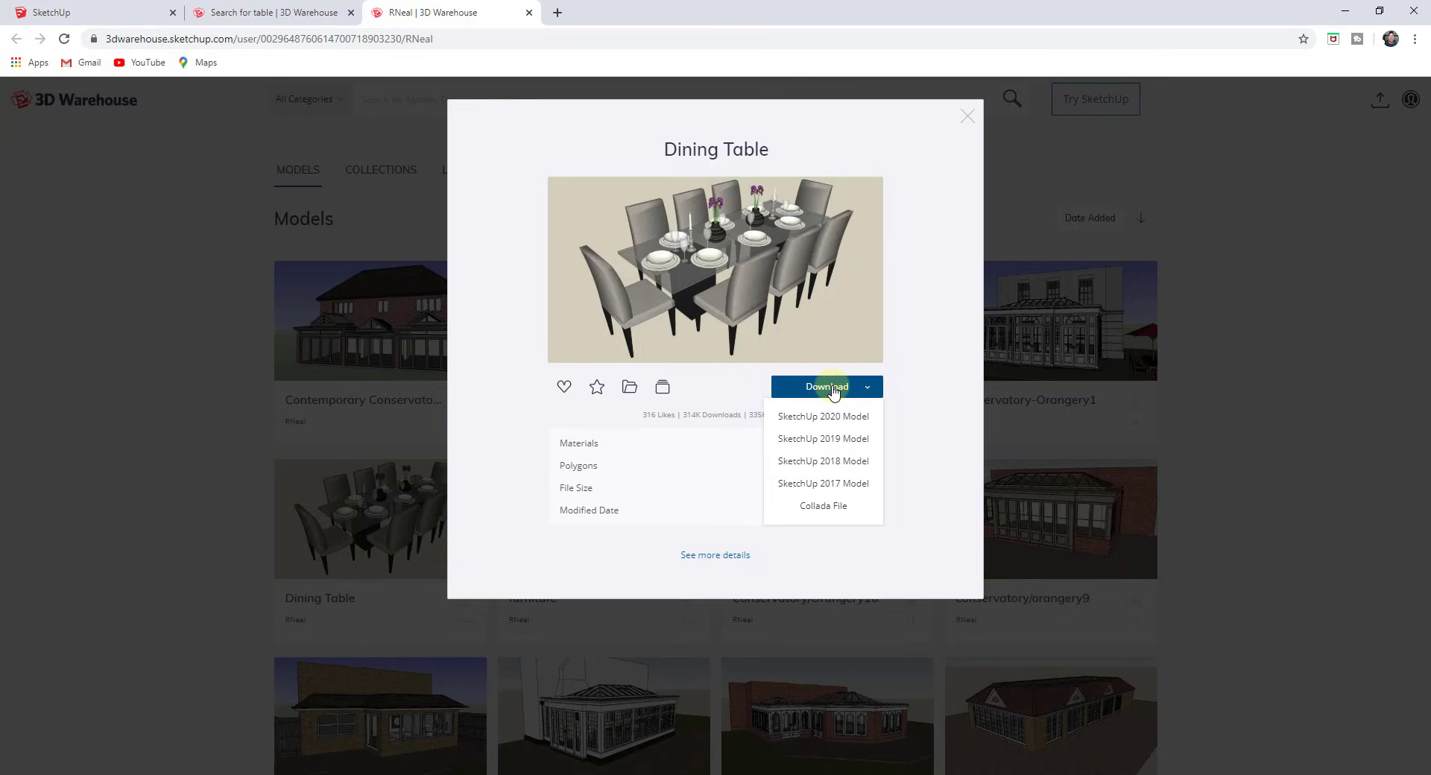
left_click(842, 417)
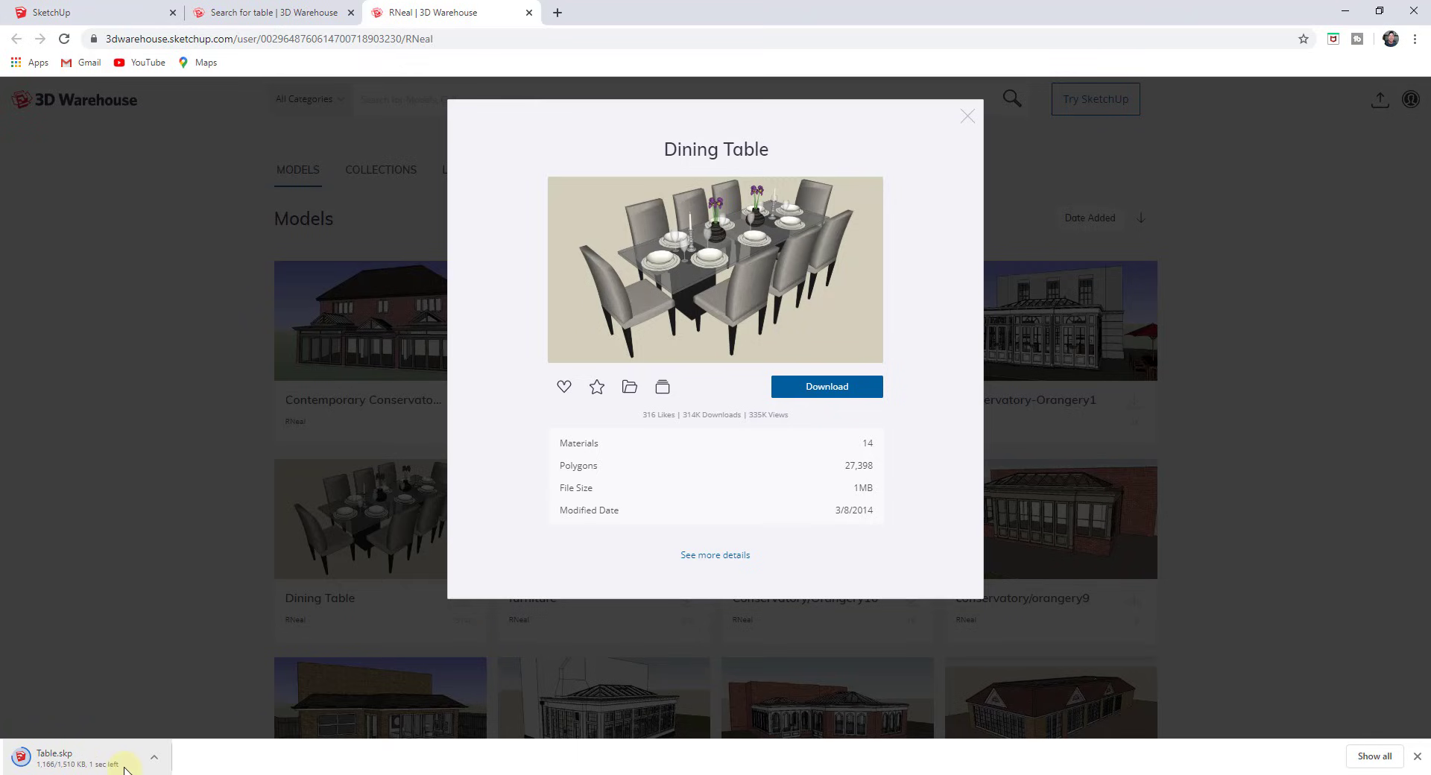
- Insert the downloaded Table.skp into the model as a component
left_click(70, 13)
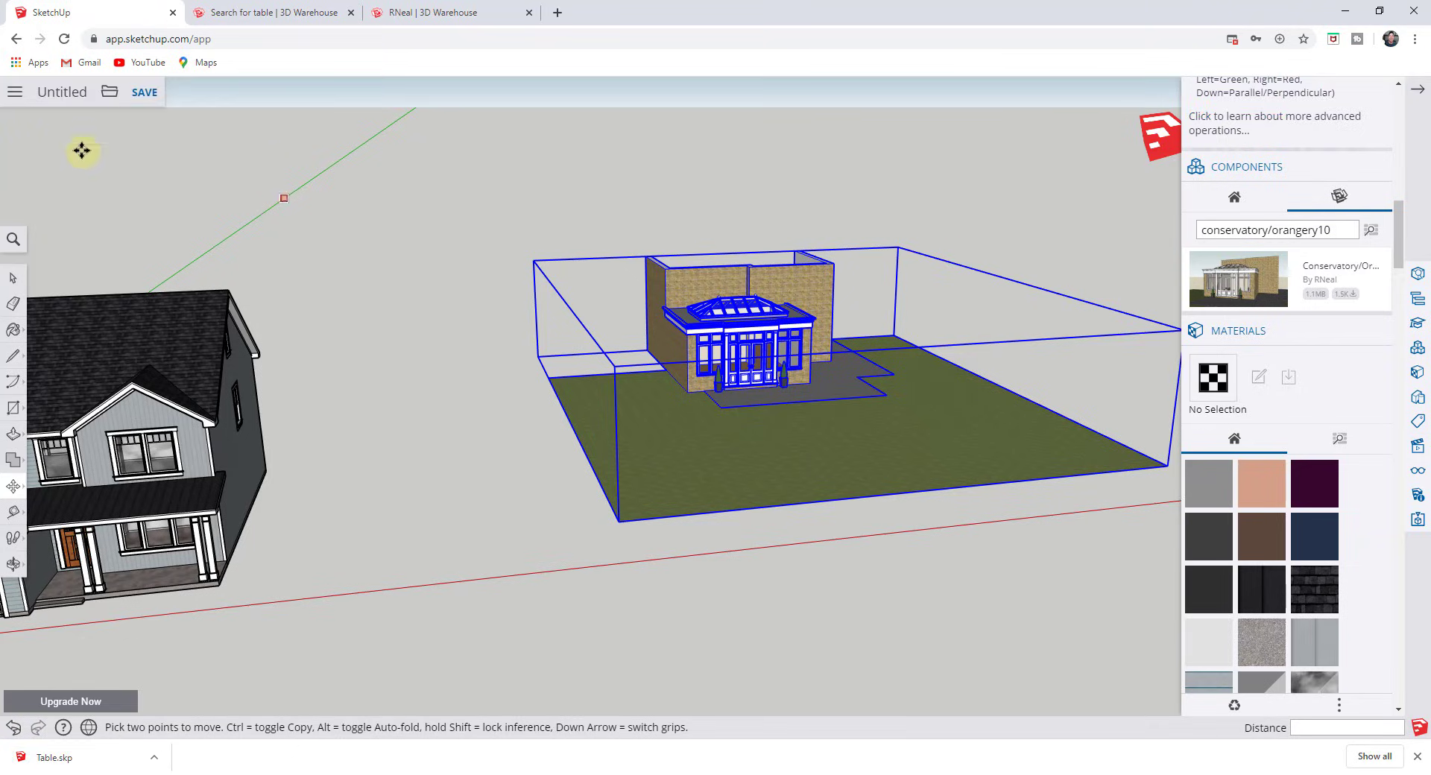
left_click(109, 91)
left_click(119, 198)
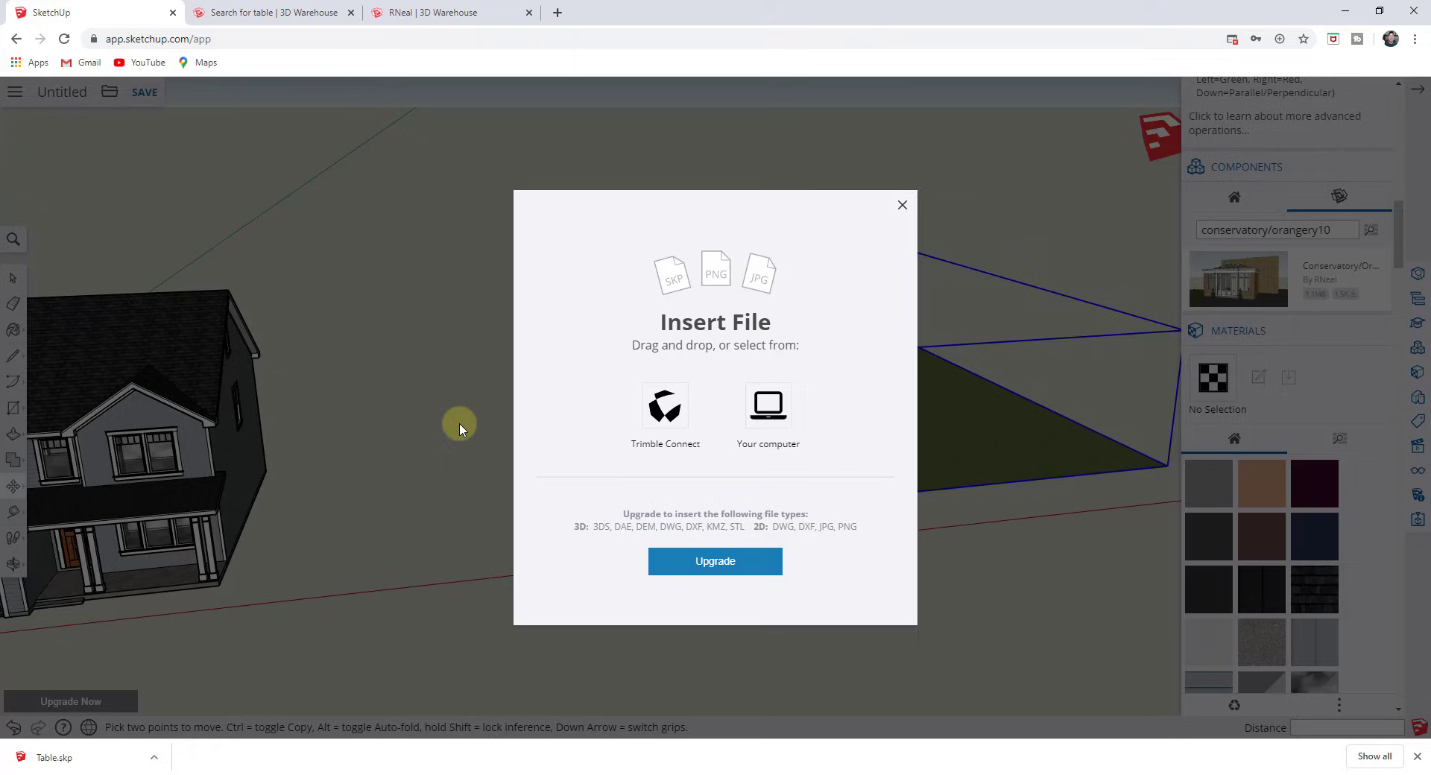
left_click(766, 412)
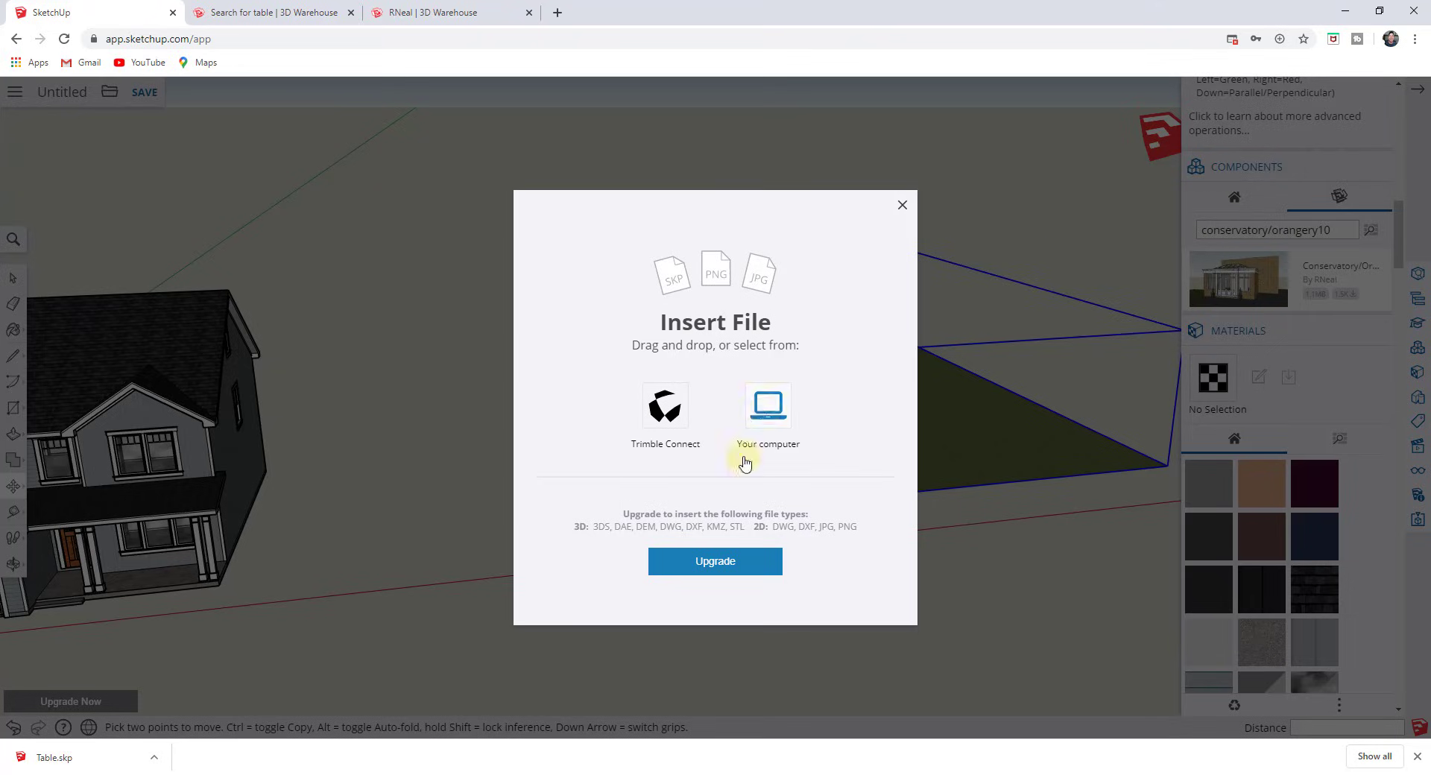
left_click_drag(1430, 304, 703, 328)
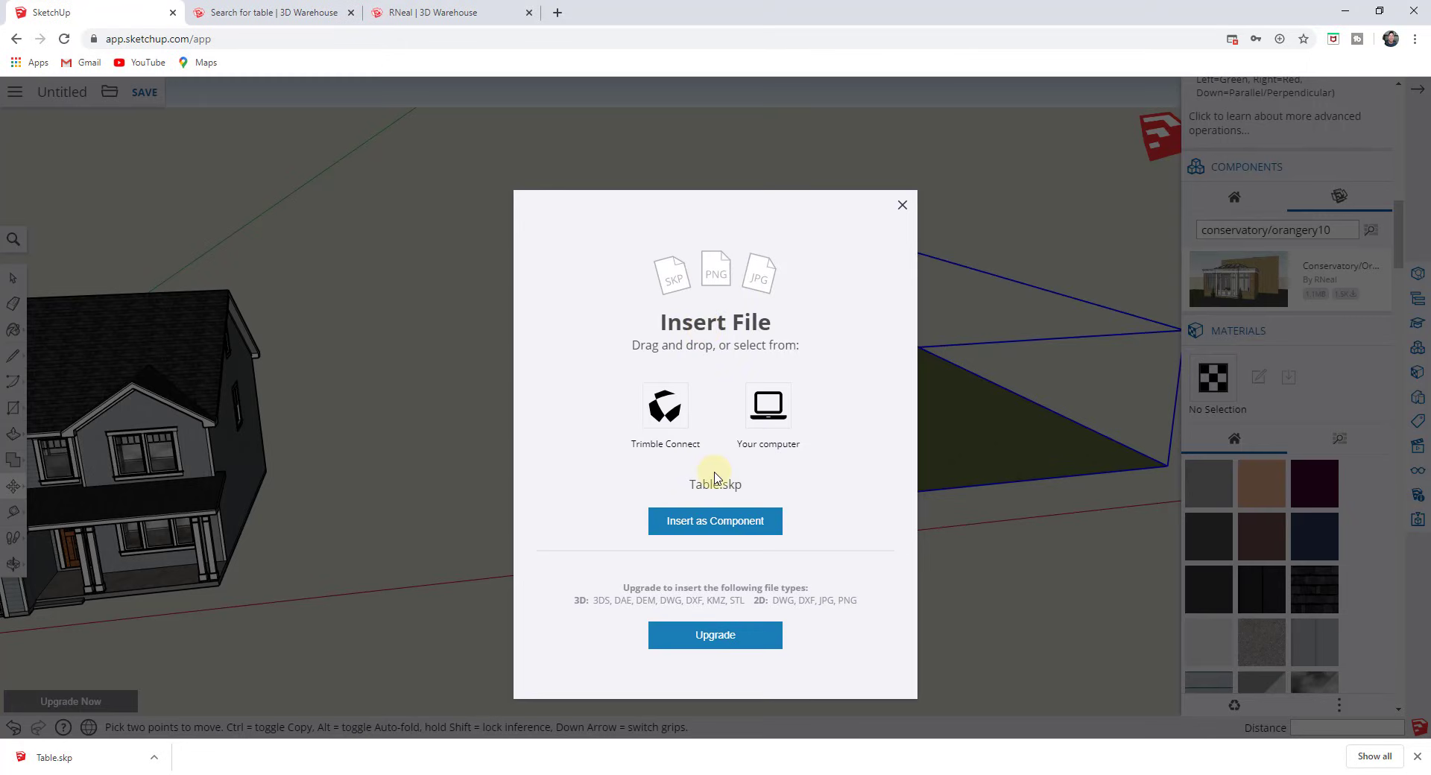
left_click(716, 521)
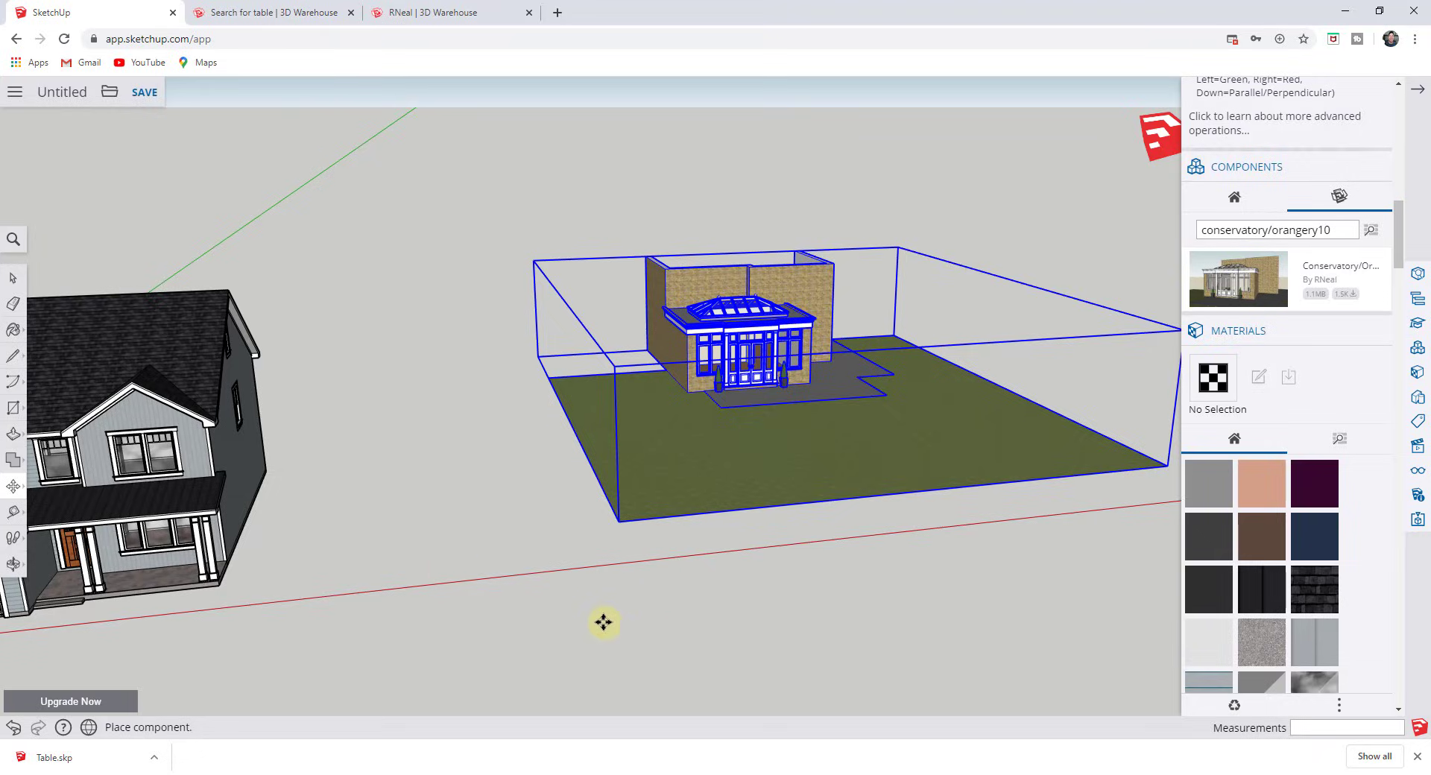
- Place the eight-chair dining set on the ground near the house and orbit in close
left_click(489, 577)
scroll(484, 558, "up", 5)
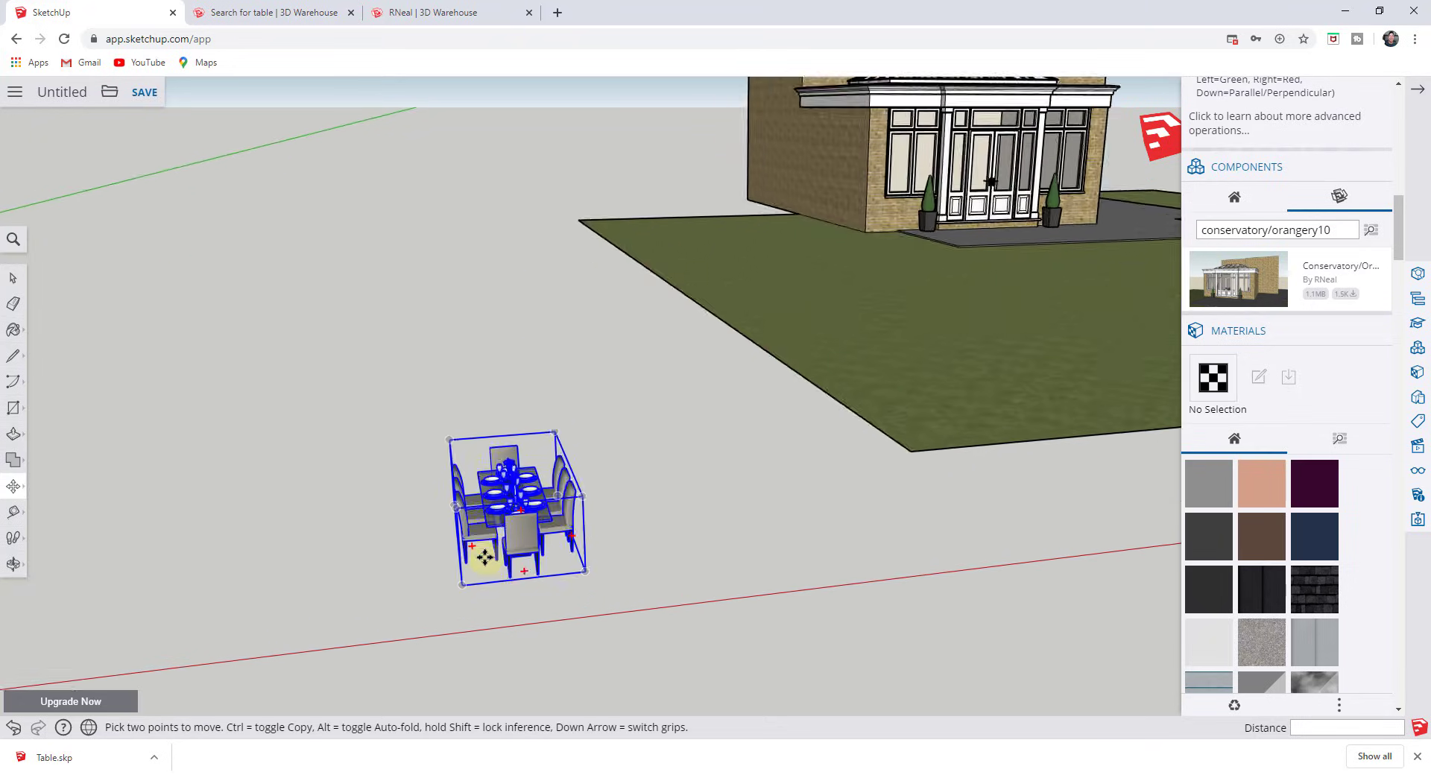
scroll(485, 558, "up", 3)
middle_click_drag(582, 517, 763, 358)
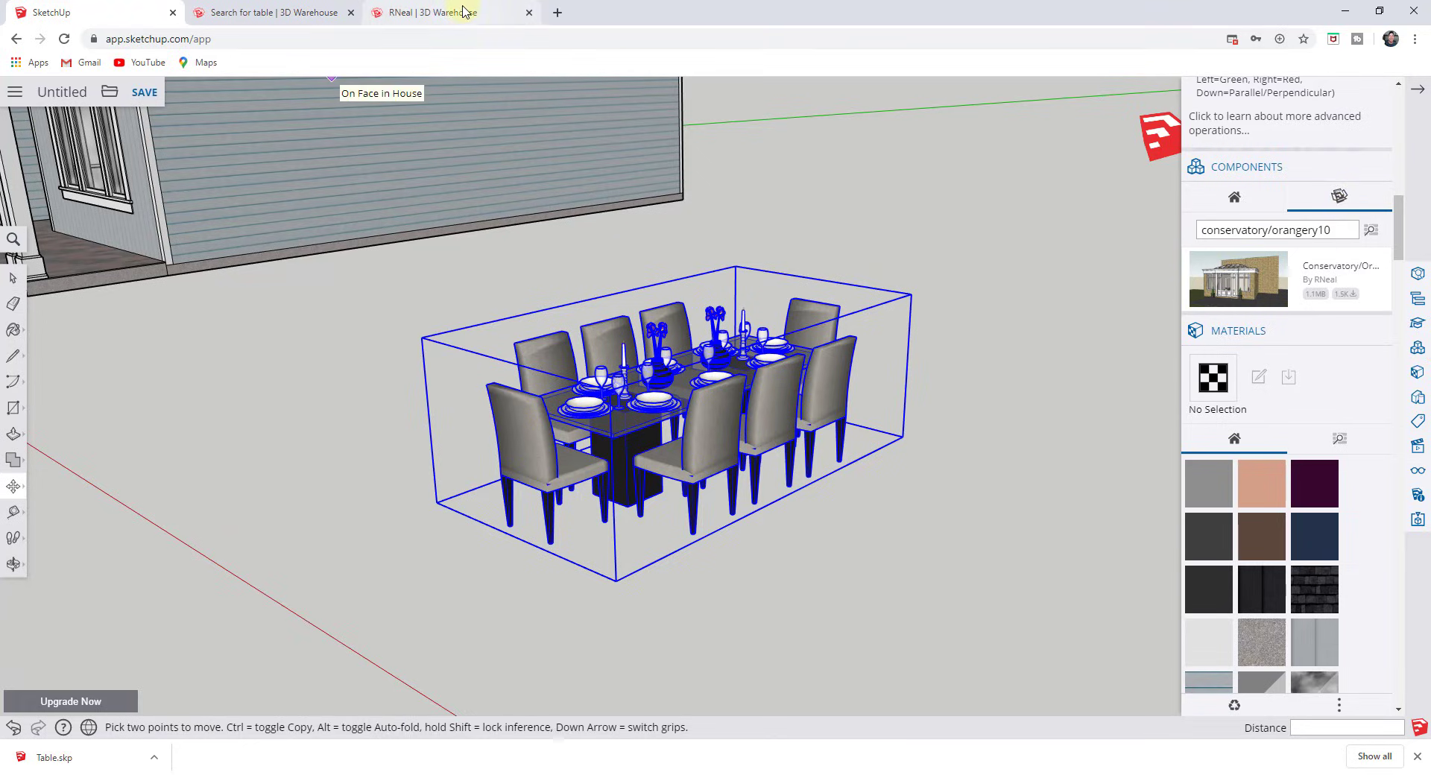
- Return to the model and orbit out so the house, conservatory, glass table and dining set are all visible
left_click(427, 11)
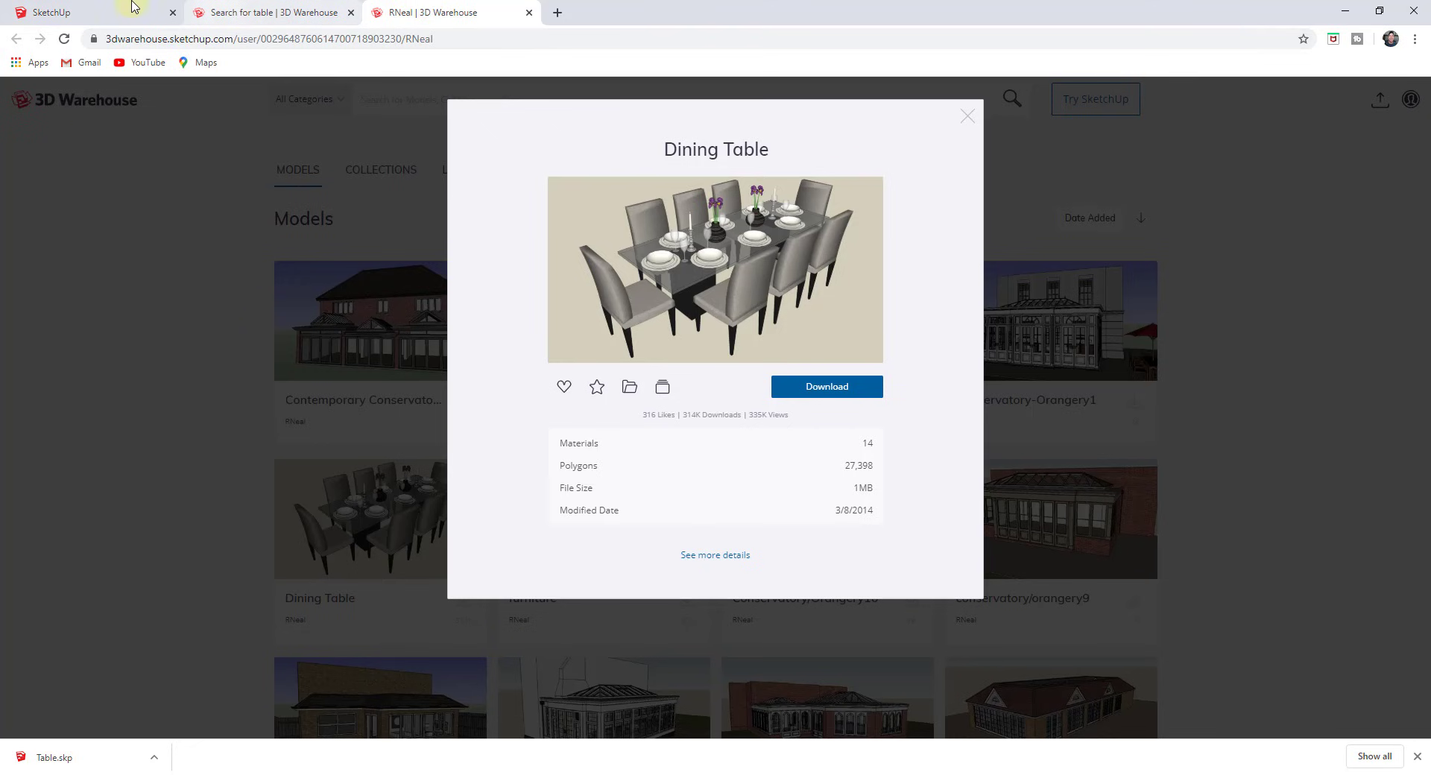
left_click(67, 12)
scroll(835, 426, "up", 5)
scroll(810, 426, "down", 10)
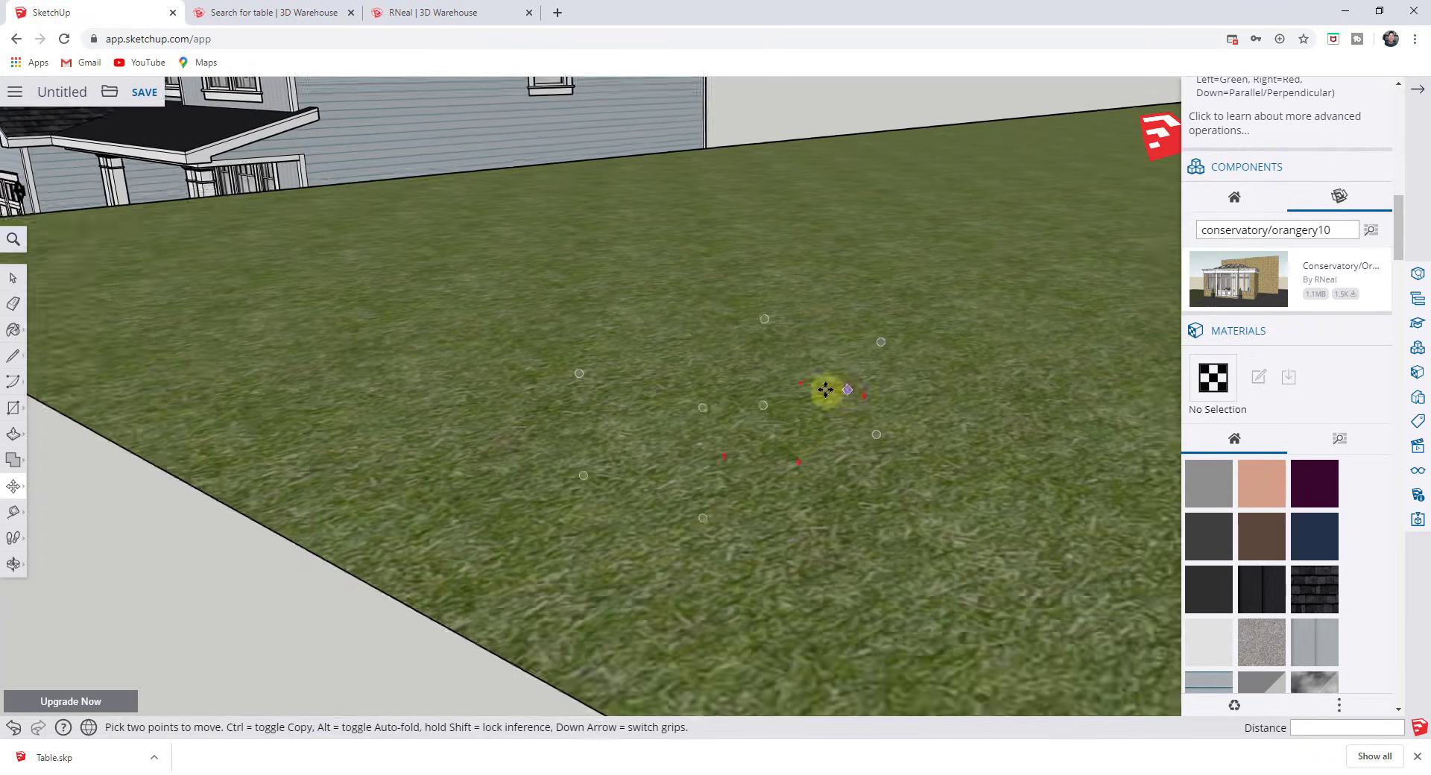
middle_click_drag(842, 406, 754, 345)
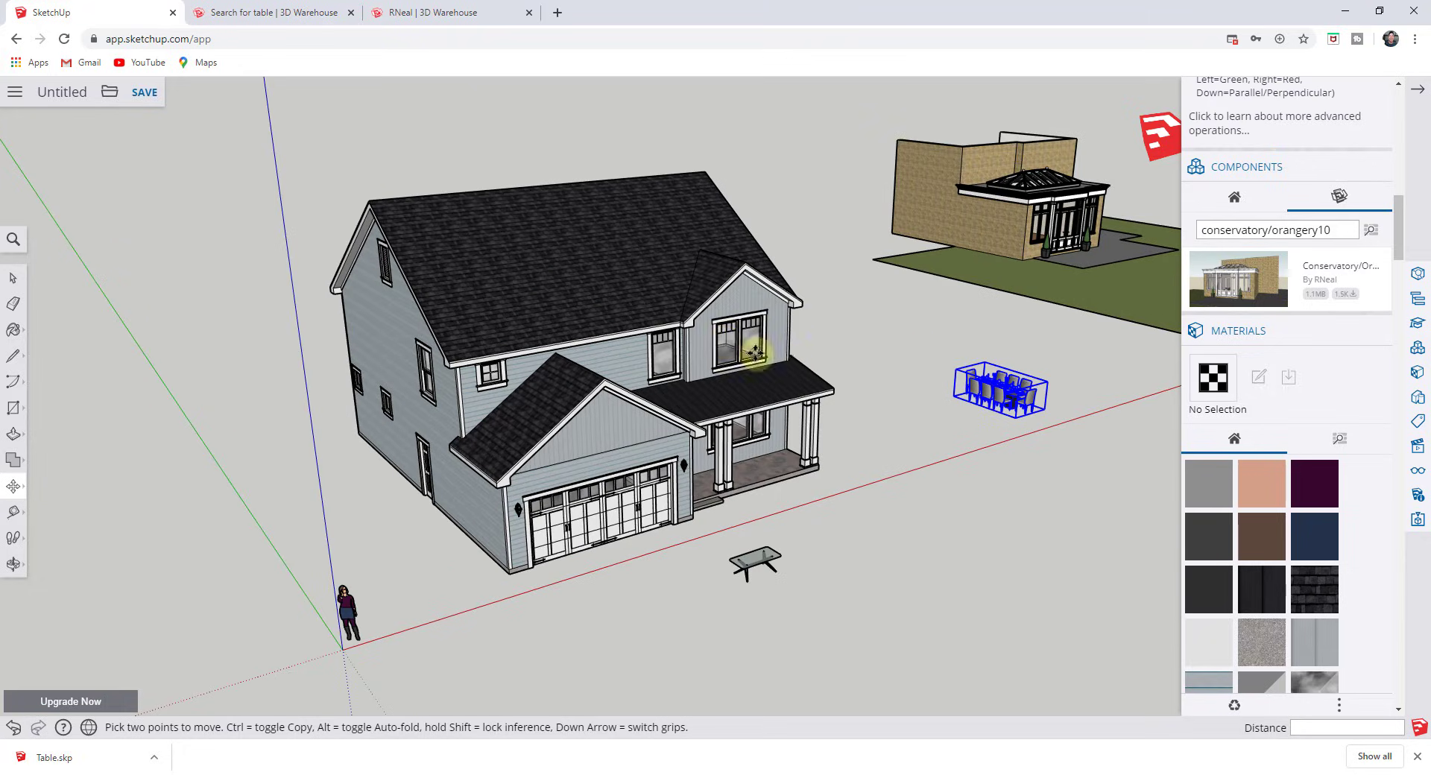
left_click(16, 93)
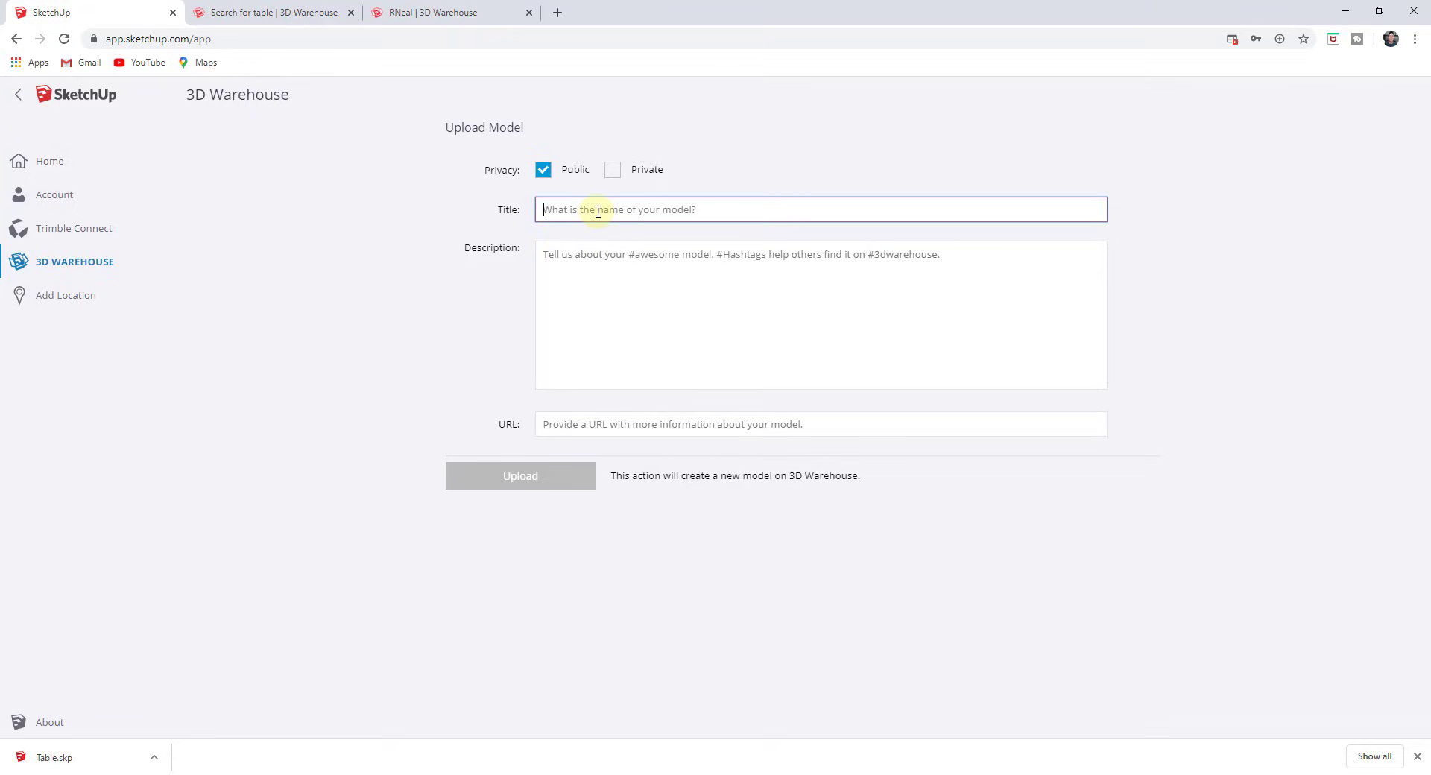
type("House Model")
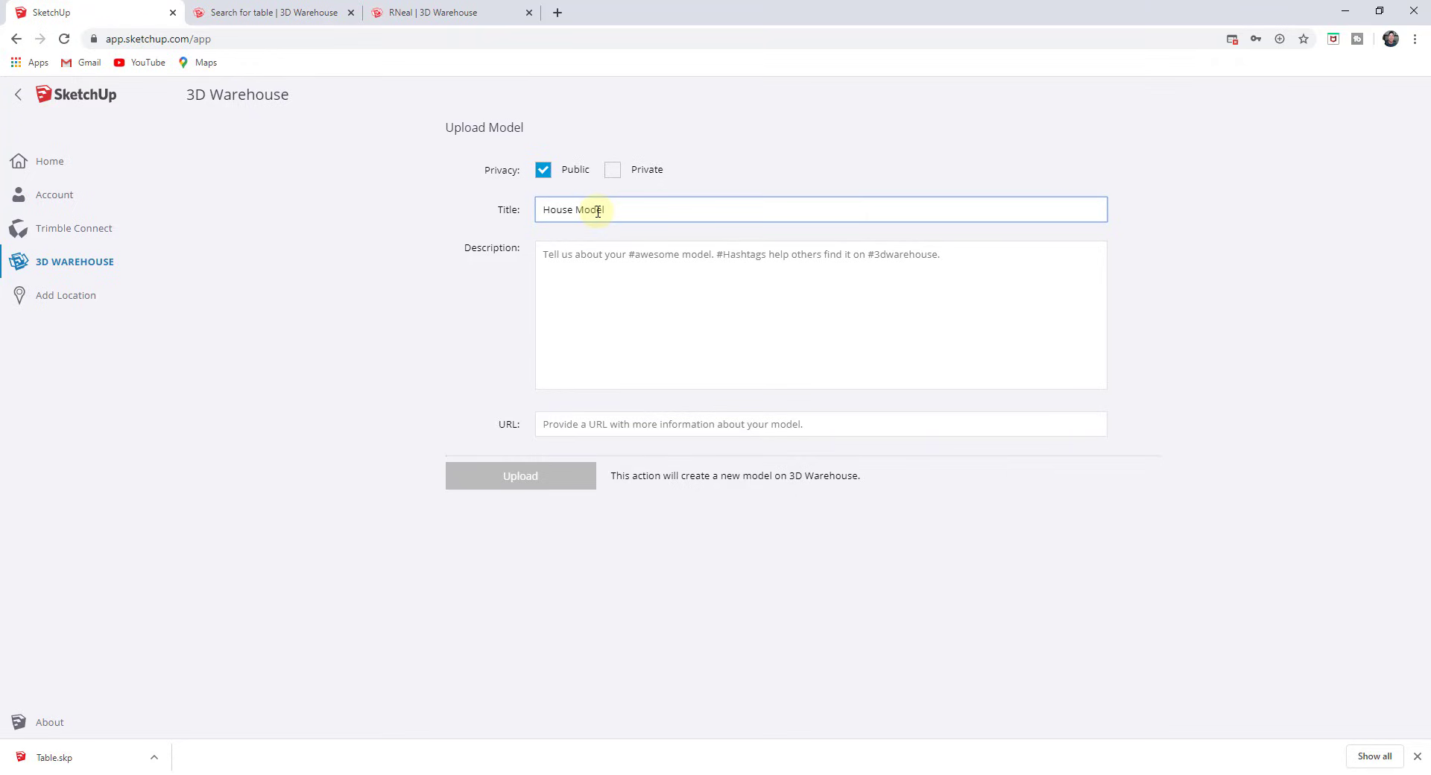
key("Tab")
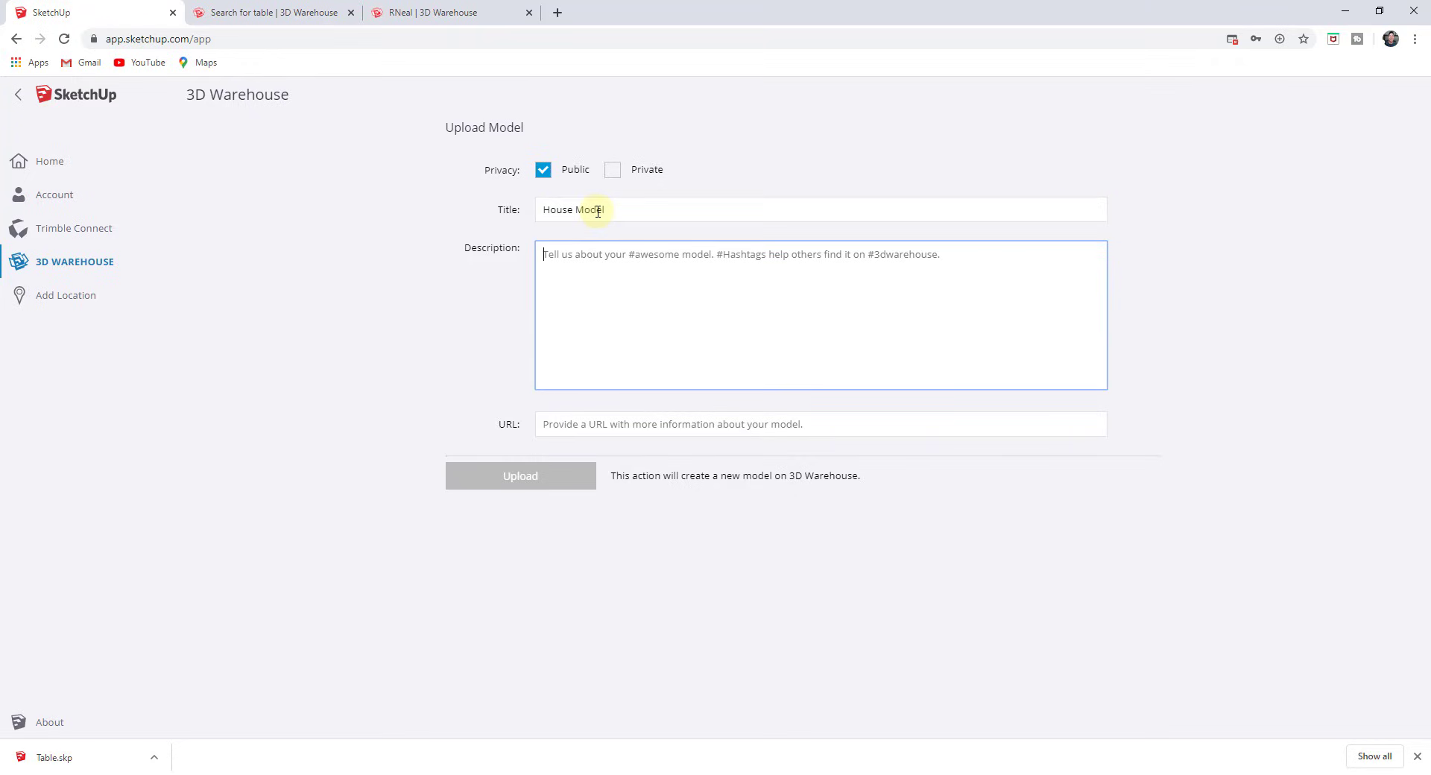
type("This model is a house")
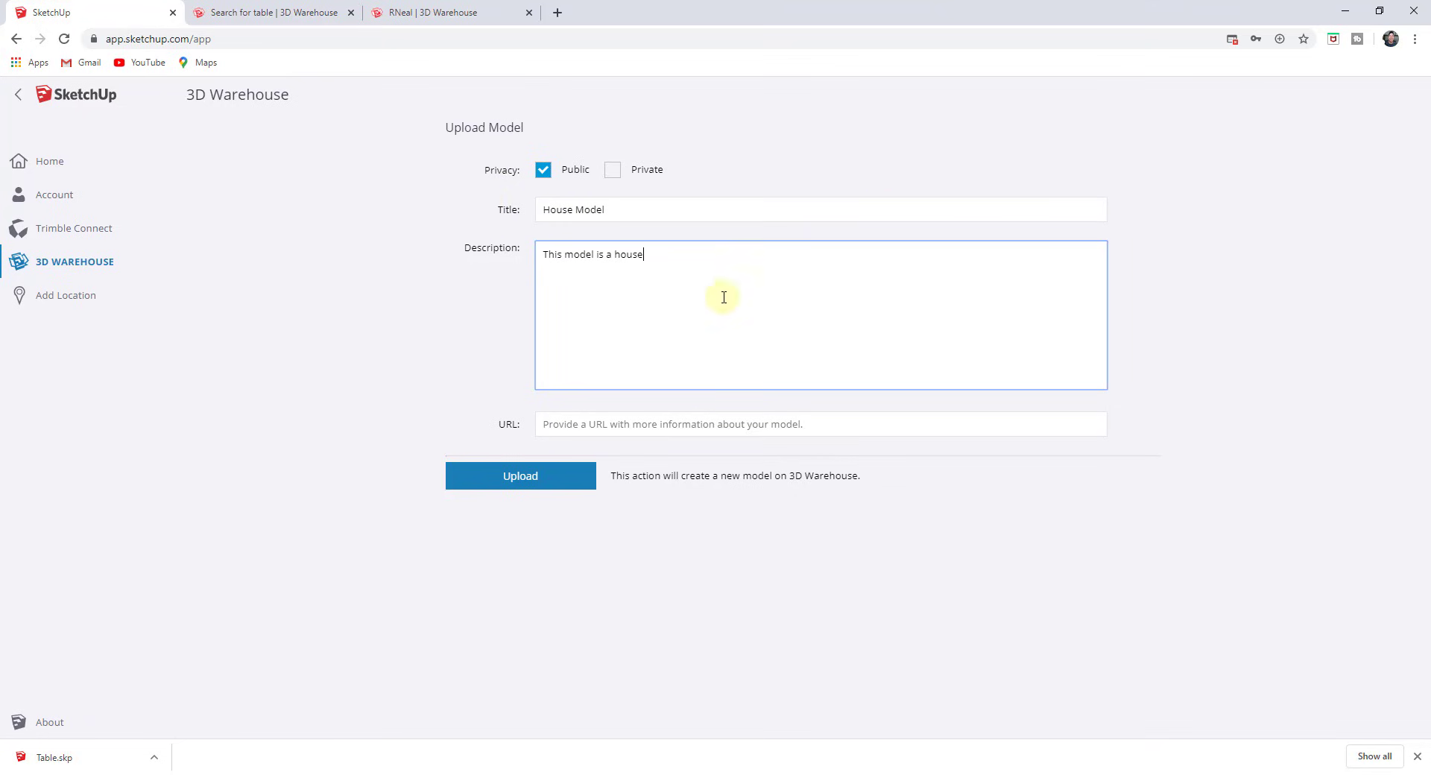
left_click(20, 95)
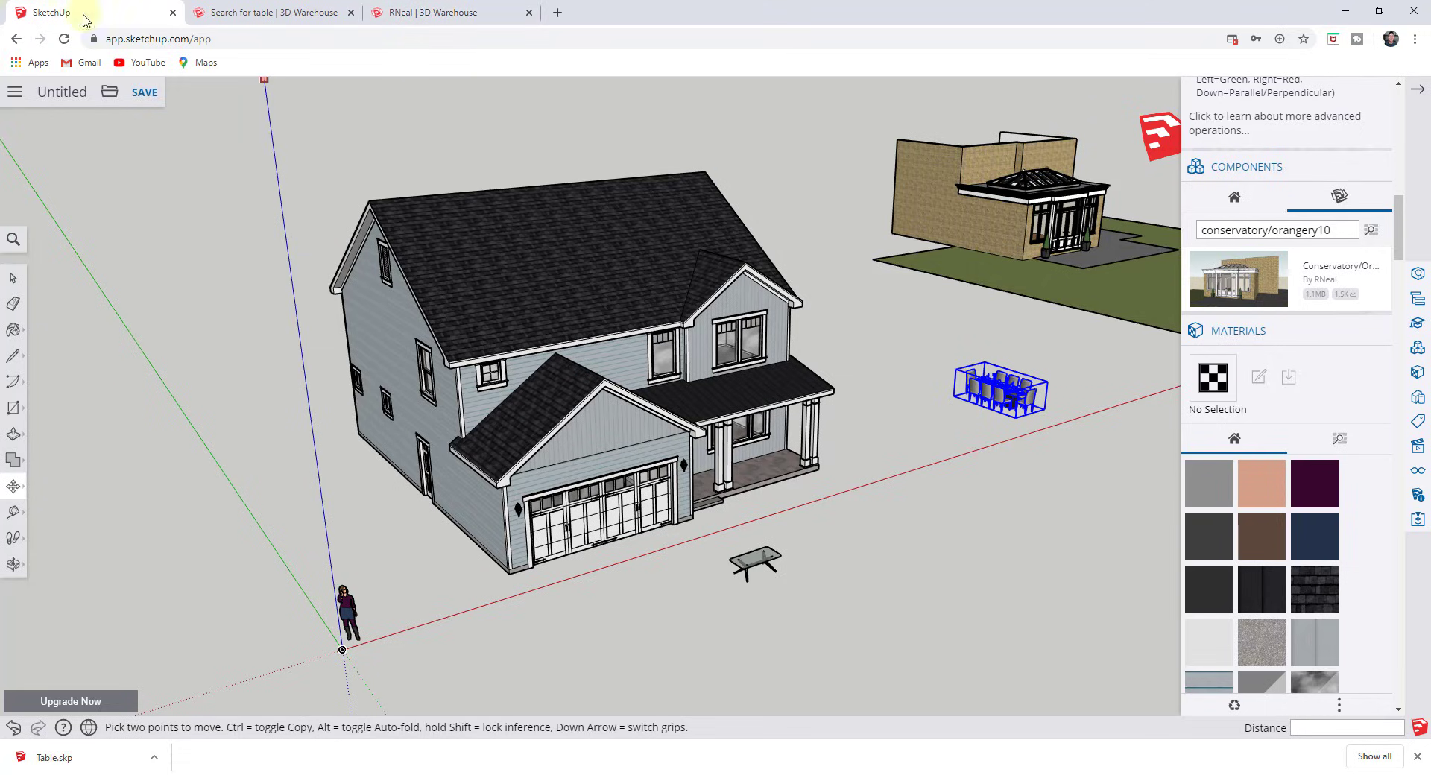
left_click(256, 21)
left_click(102, 12)
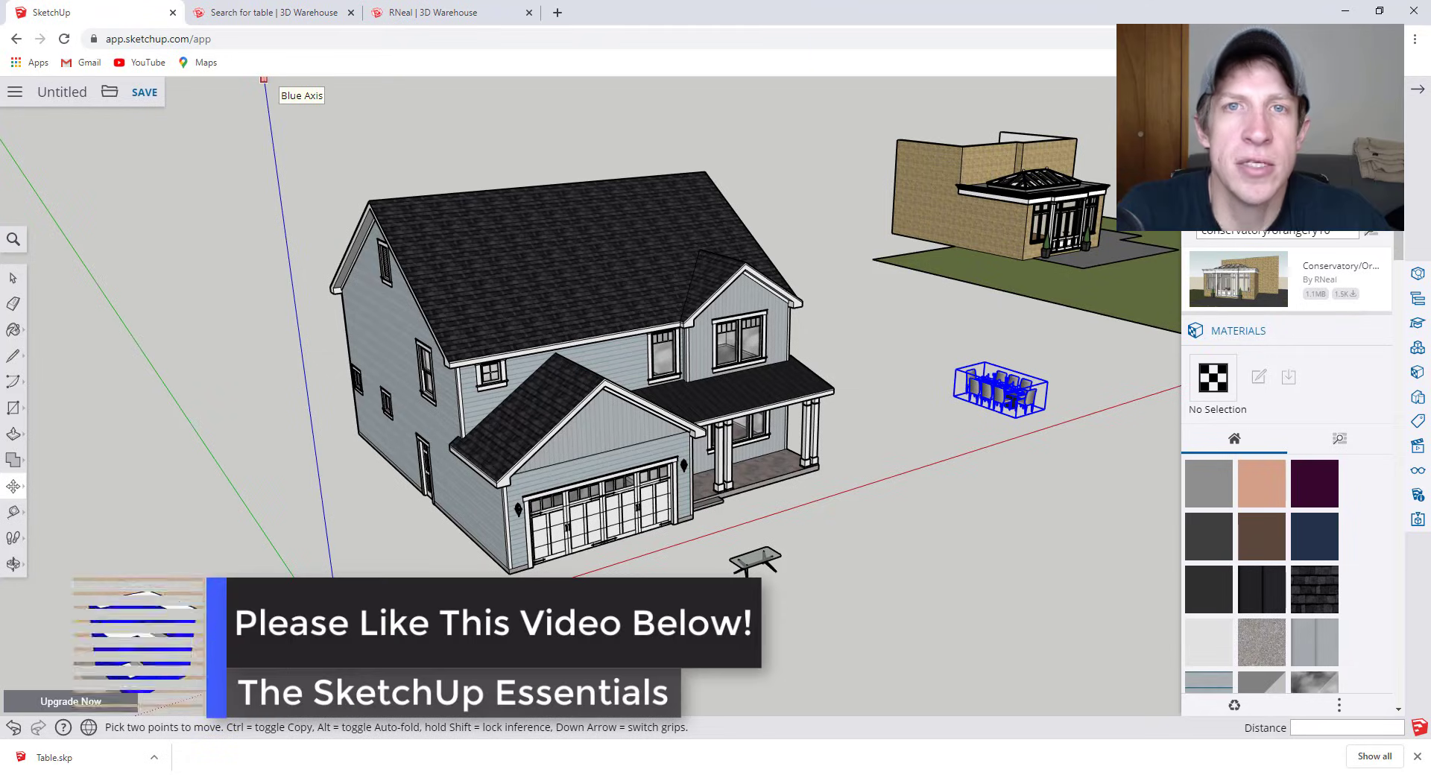